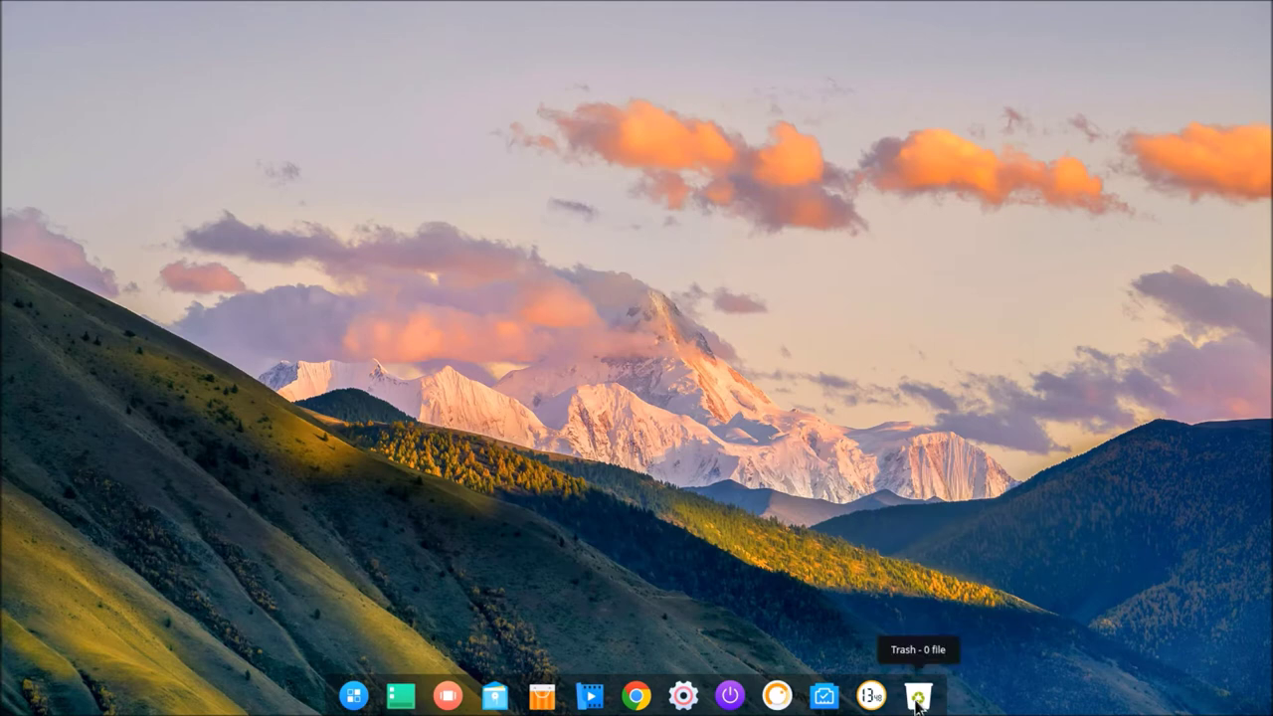
- Search the launcher for "mus", open Moniteur système to examine CPU and memory usage, and close it
click(354, 696)
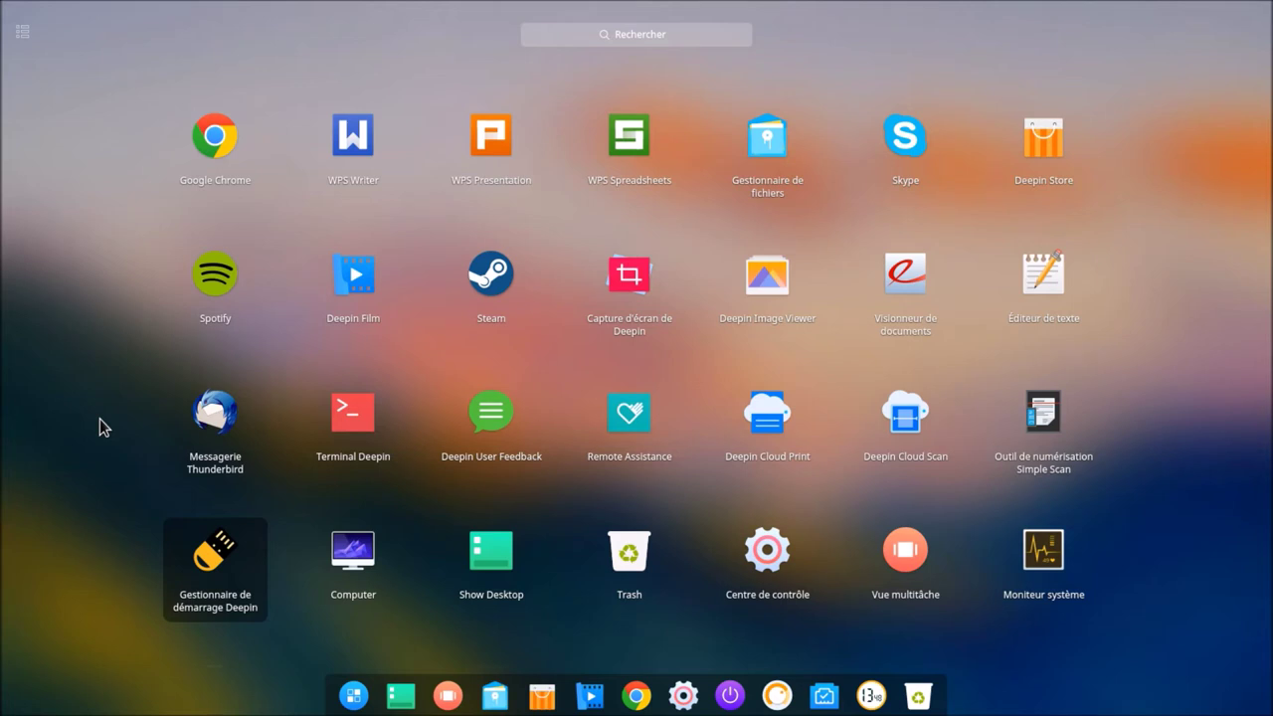
click(604, 38)
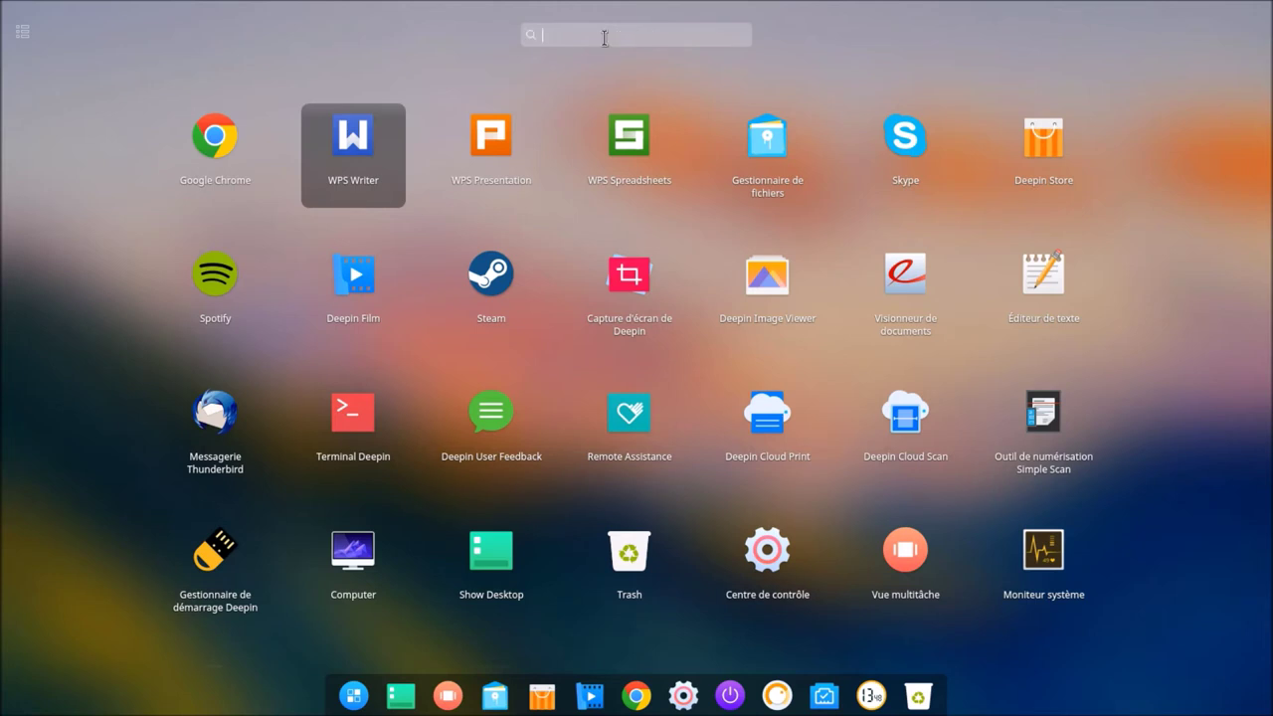
text(mus)
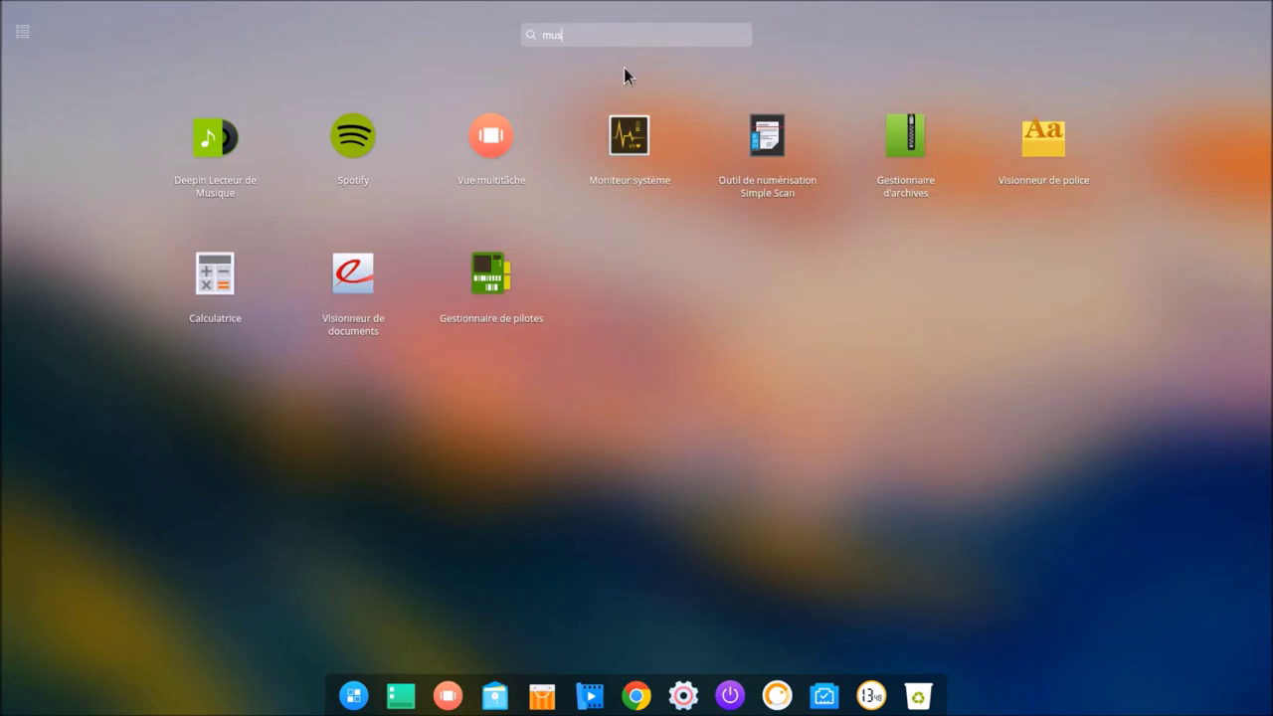
click(641, 144)
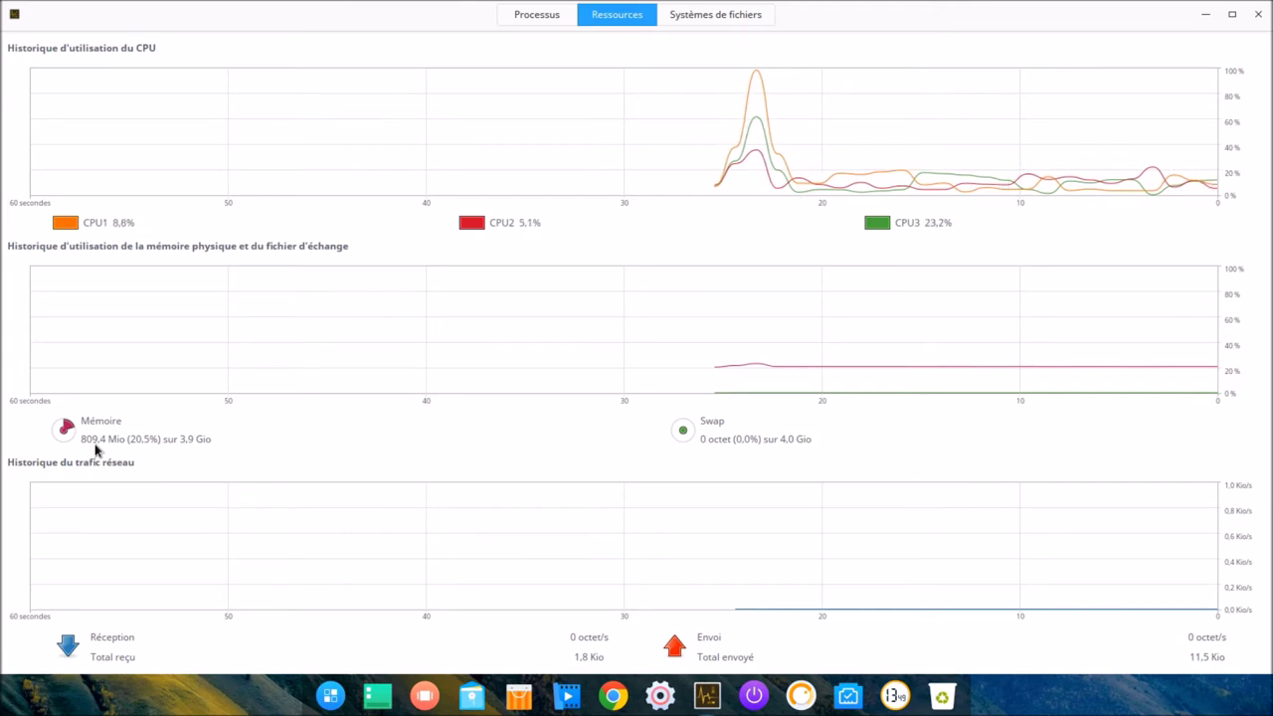
click(1256, 14)
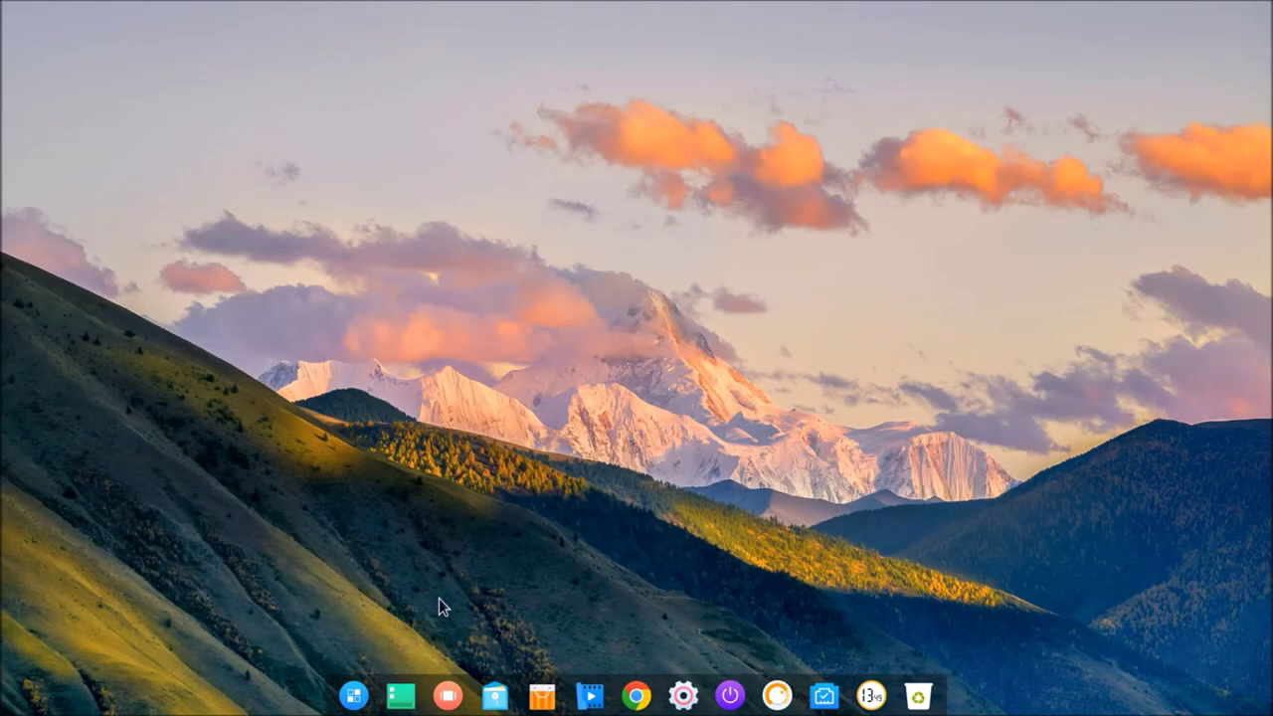
- Switch the launcher to category view, browse the application categories from Internet through Musique, Jeux and Système to Autres, and close the launcher
click(354, 696)
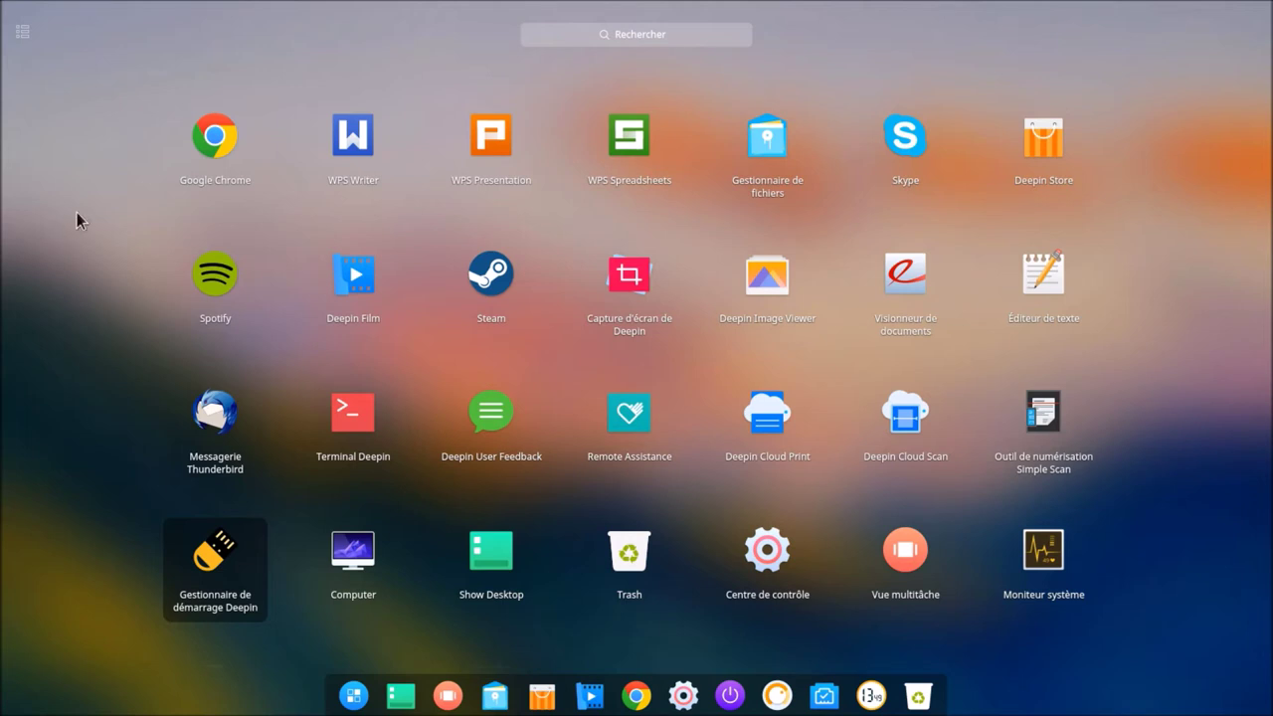
click(21, 36)
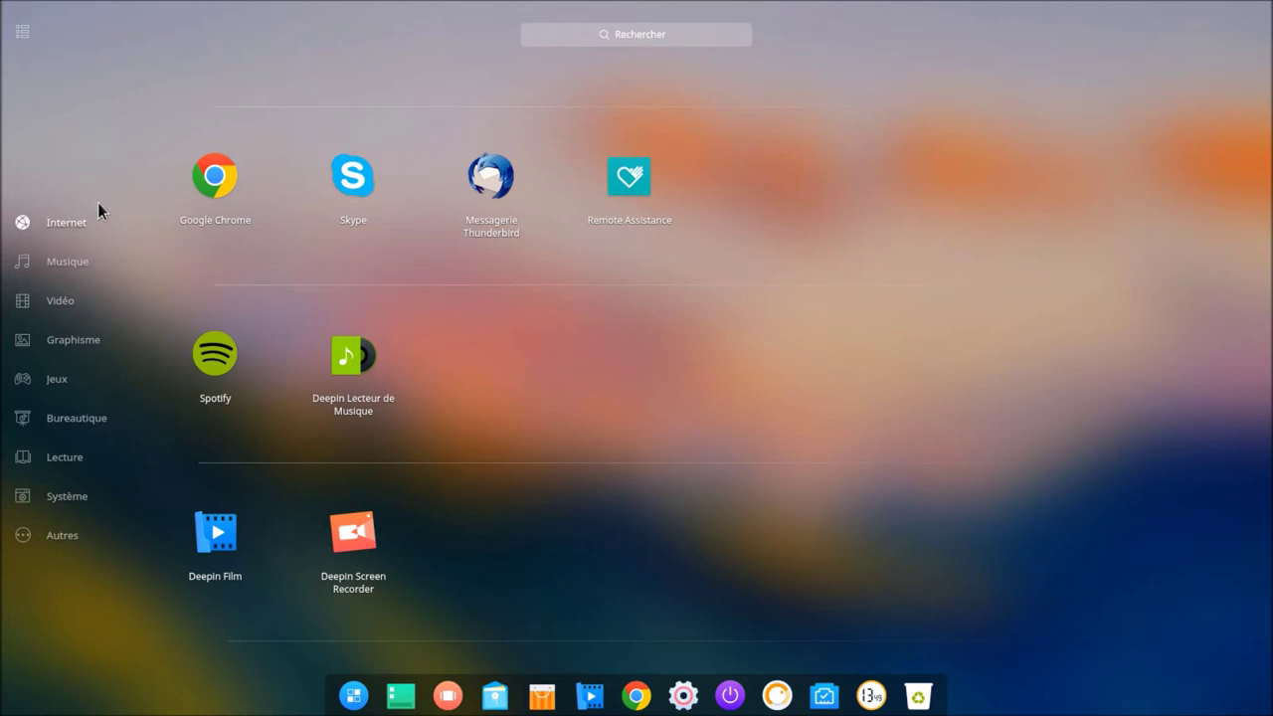
click(74, 264)
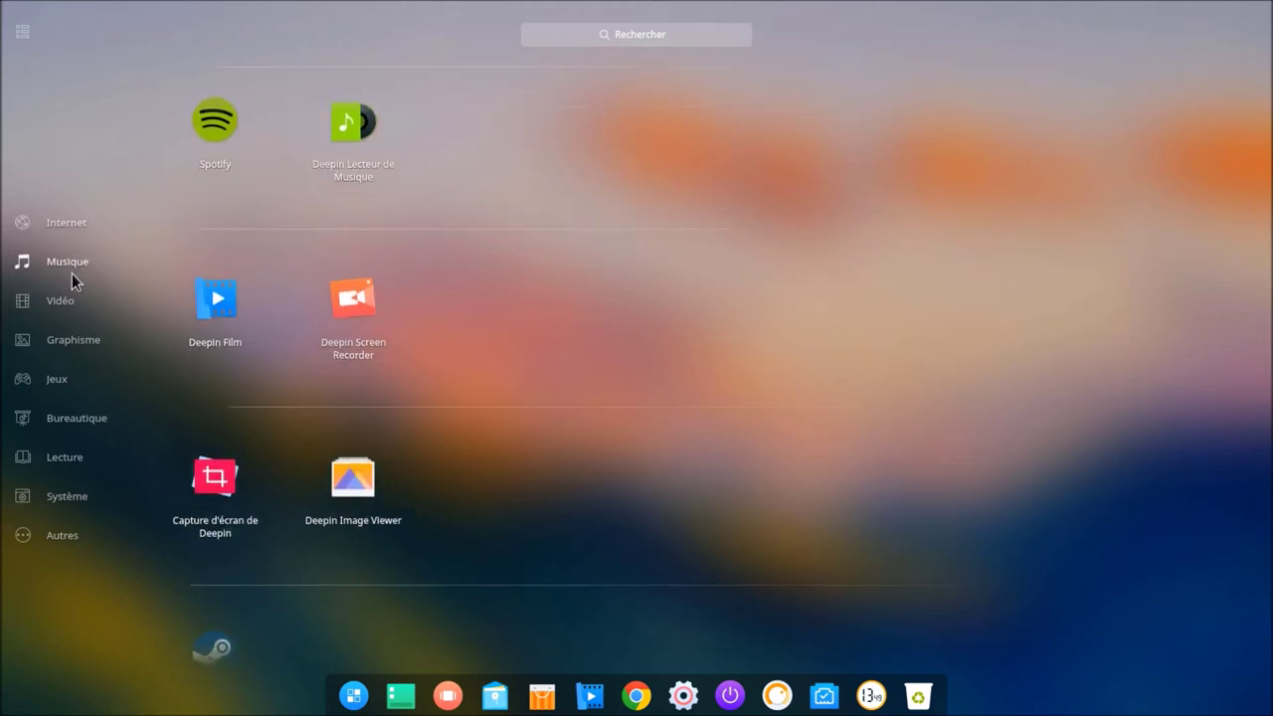
click(63, 302)
click(62, 344)
click(64, 381)
click(69, 418)
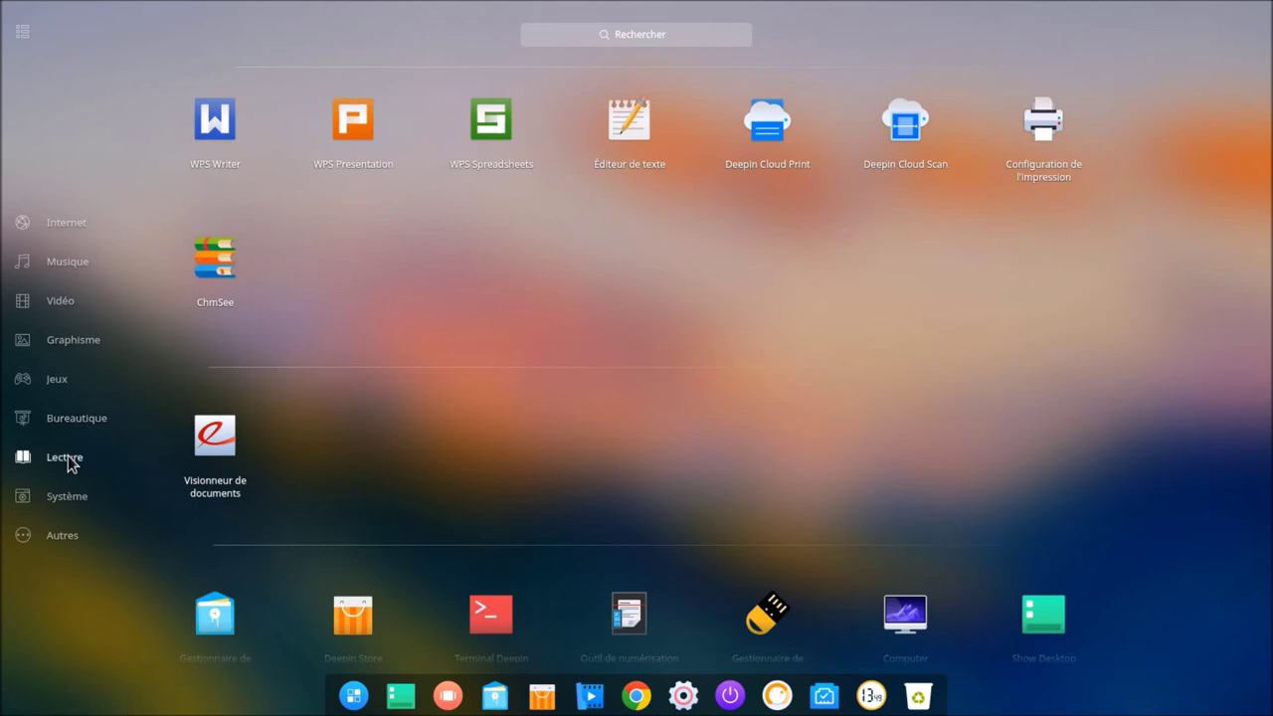
click(68, 459)
click(66, 497)
click(59, 540)
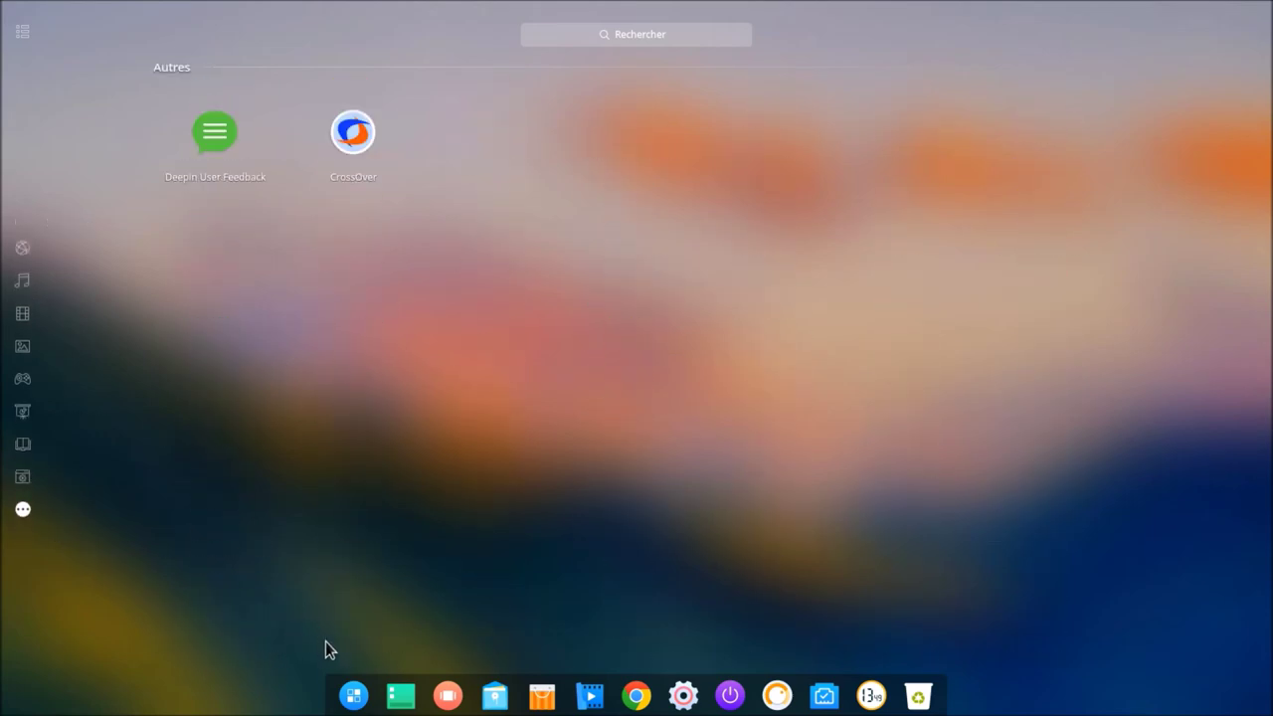
click(352, 695)
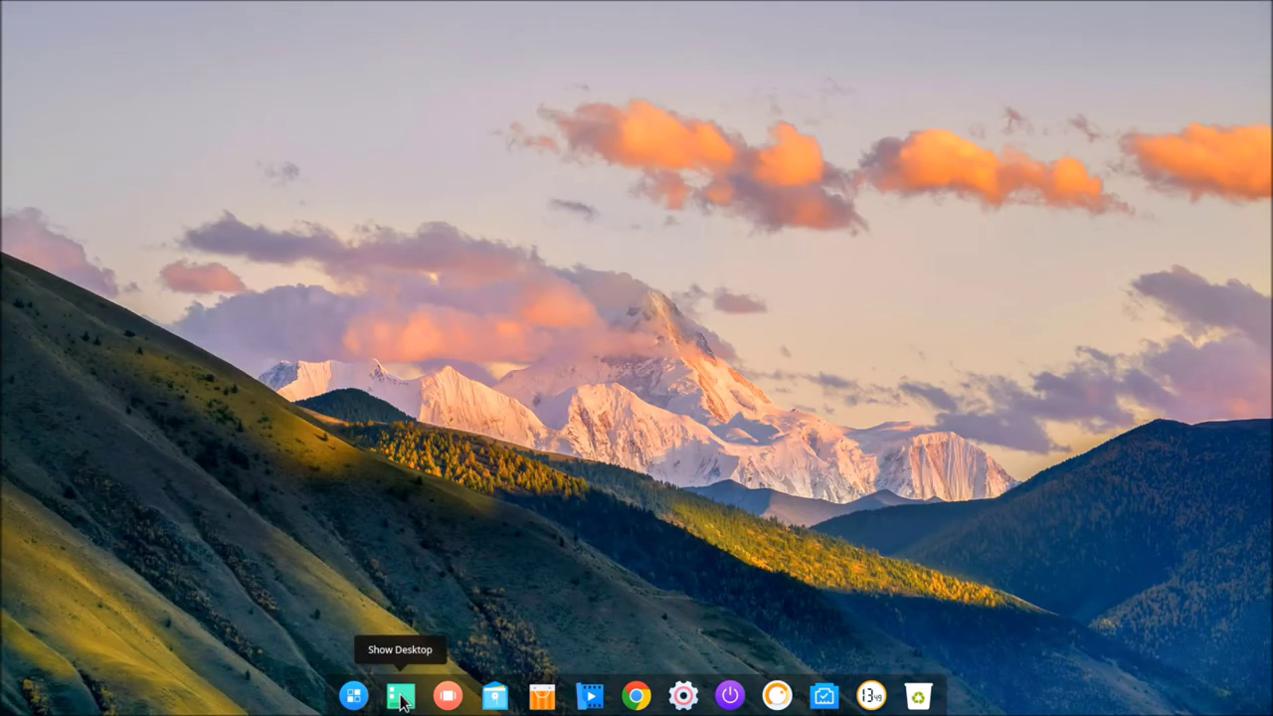
- Open the file manager and Terminal Deepin, and hide and restore both windows with Show Desktop
click(496, 699)
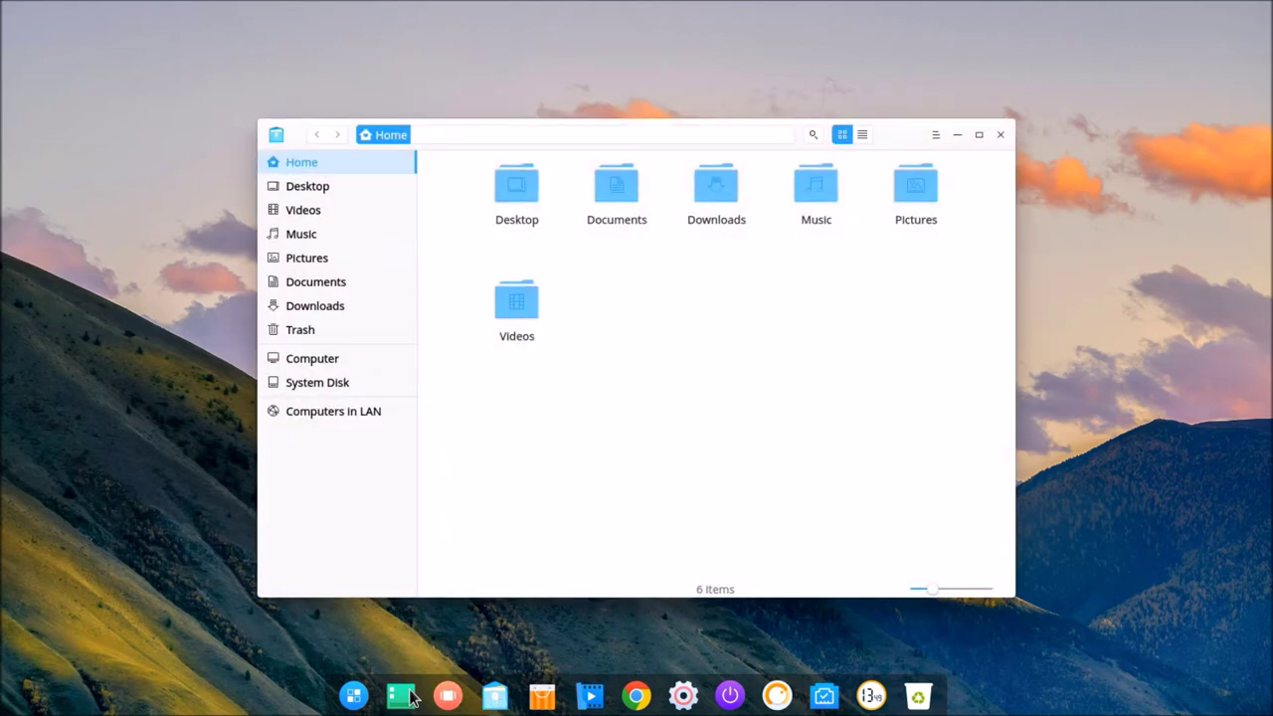
click(353, 695)
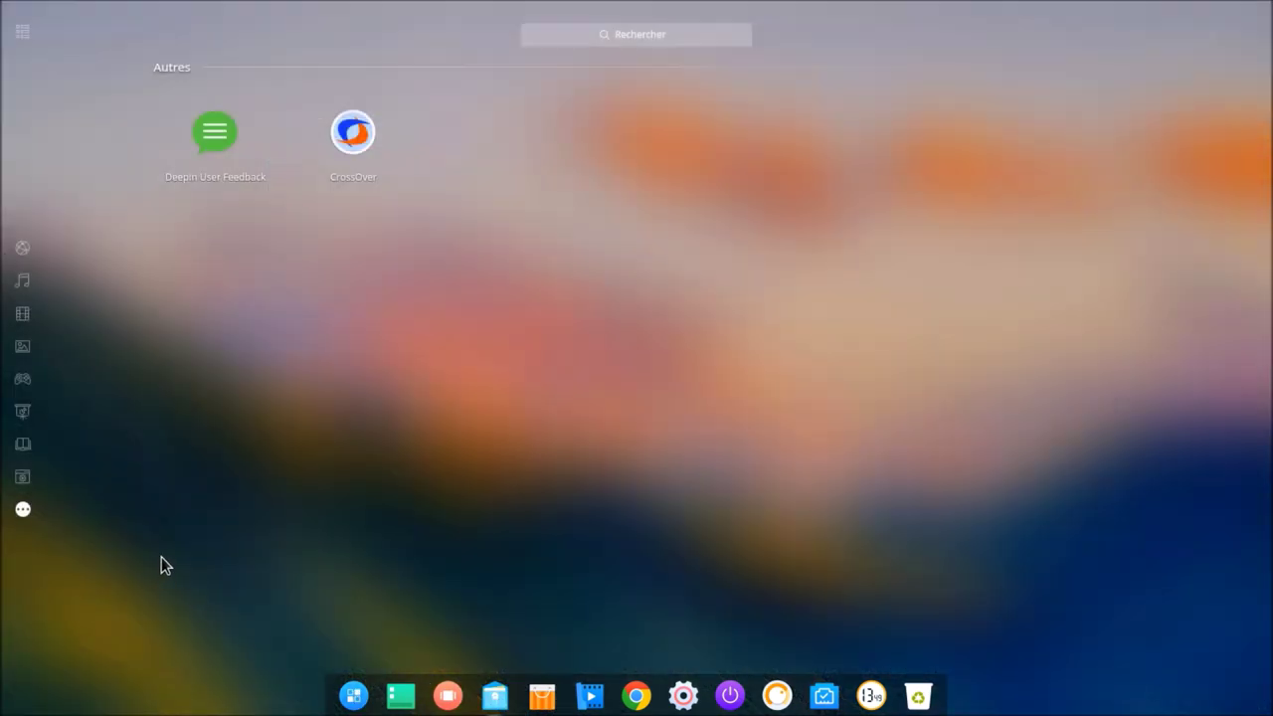
text(ter)
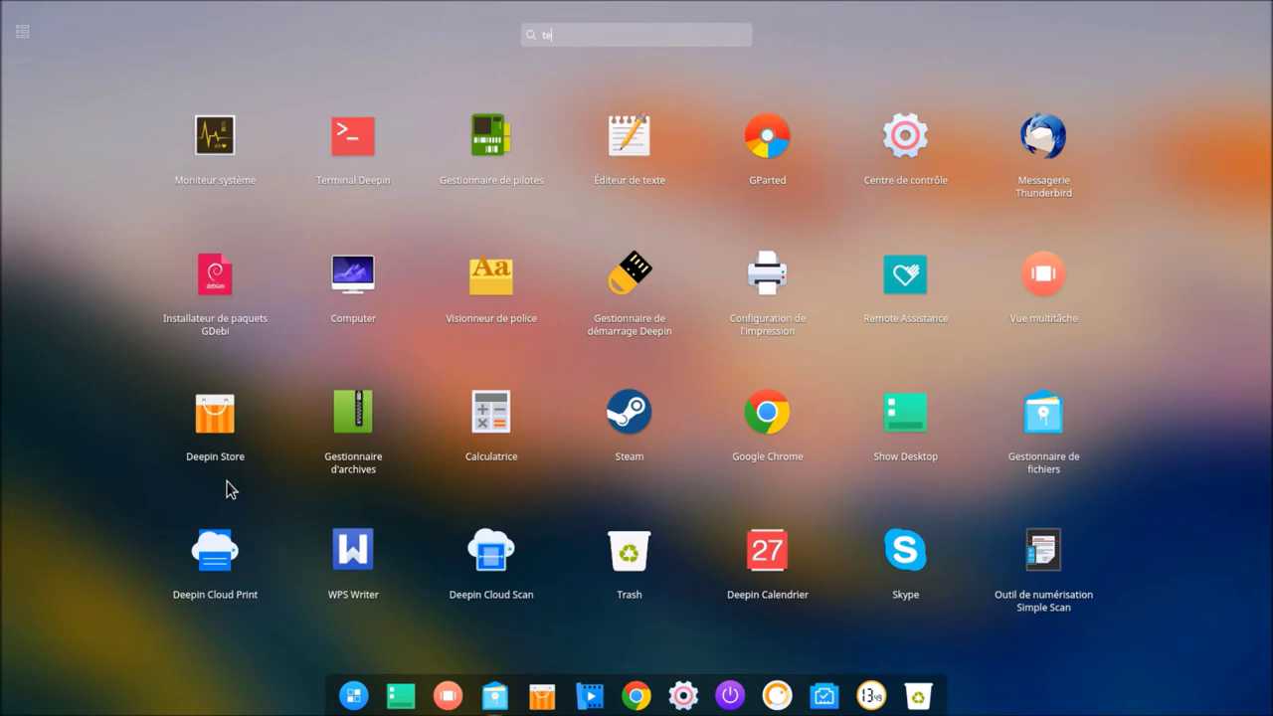
click(355, 157)
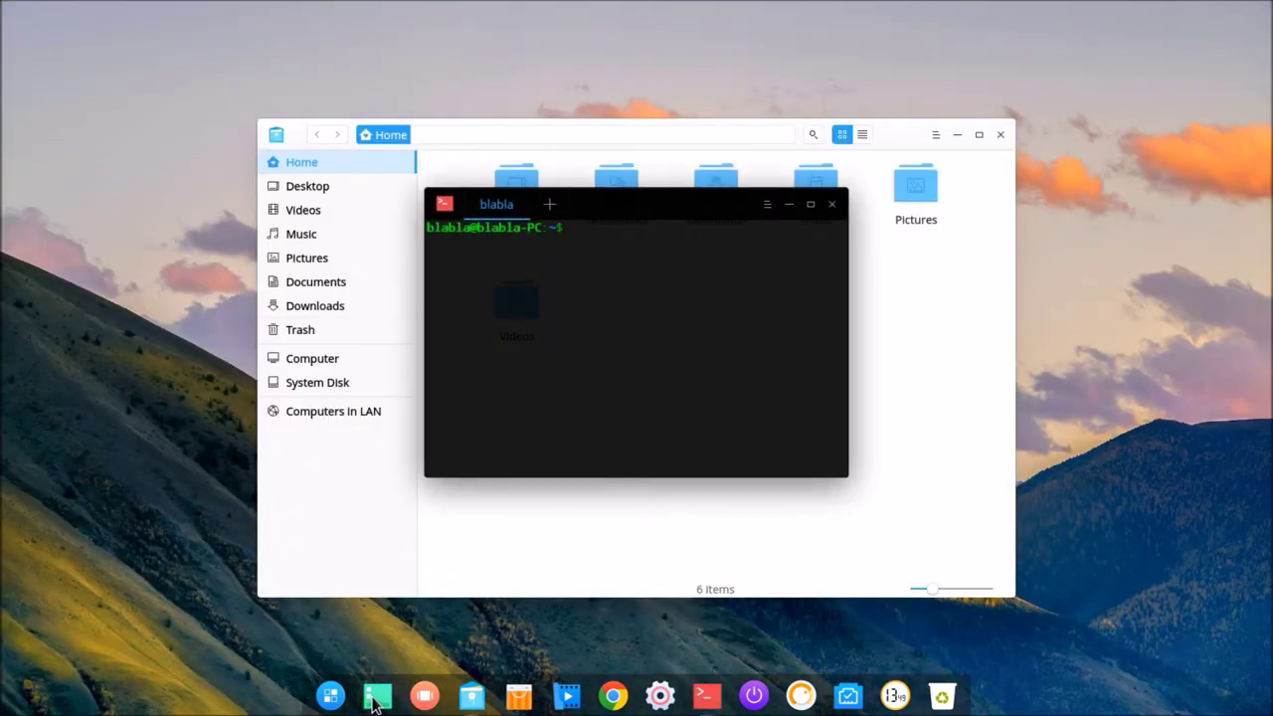
click(376, 700)
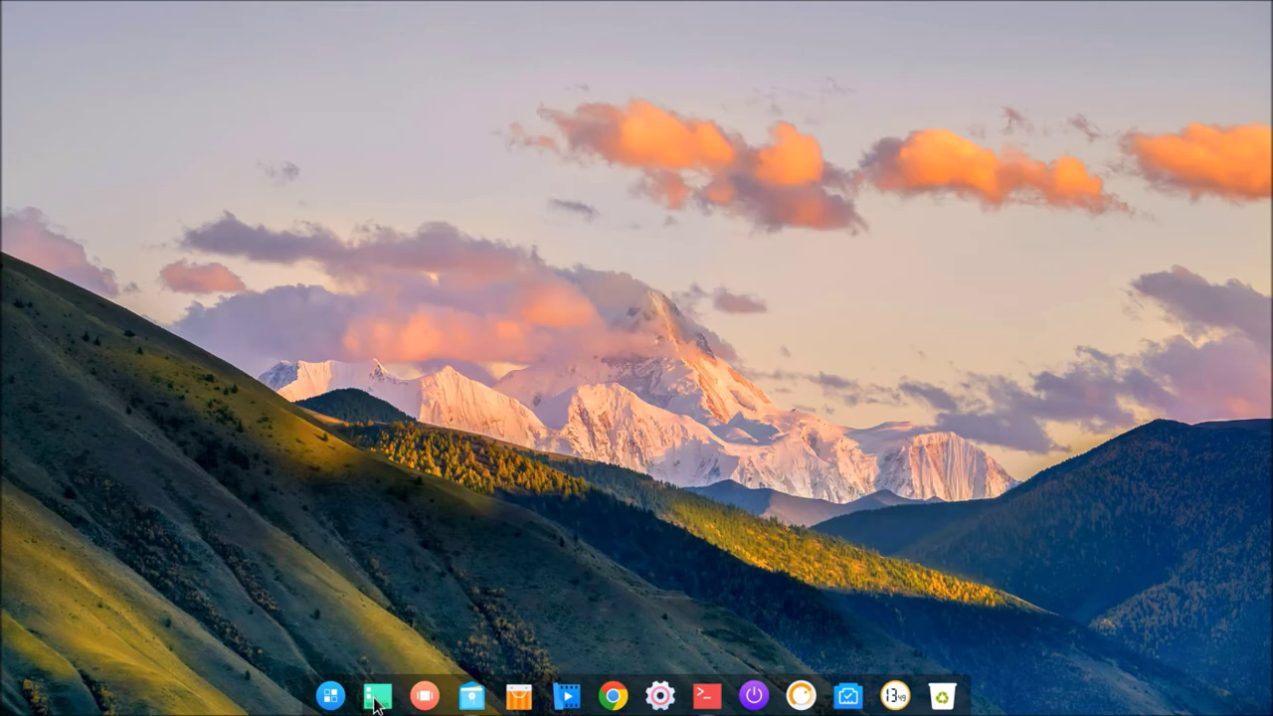
click(375, 702)
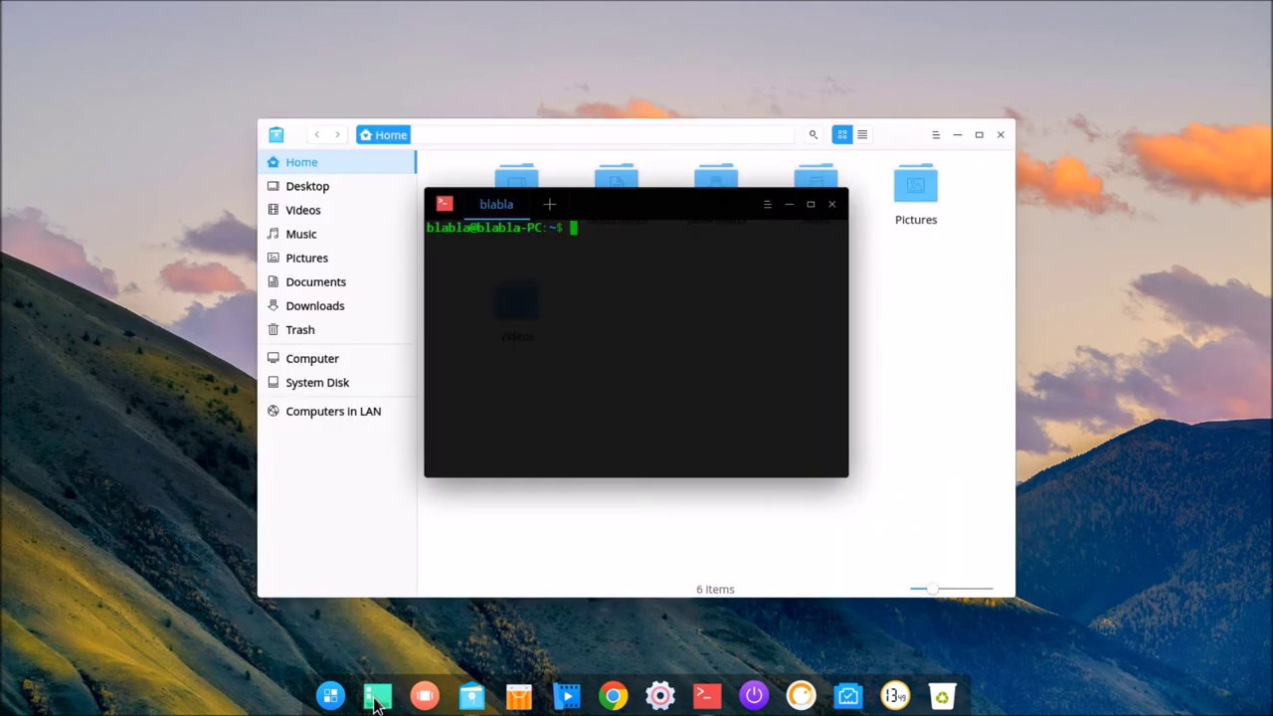
- In the multitasking view, move the file manager window to the second workspace and delete the third and fourth workspaces
click(424, 698)
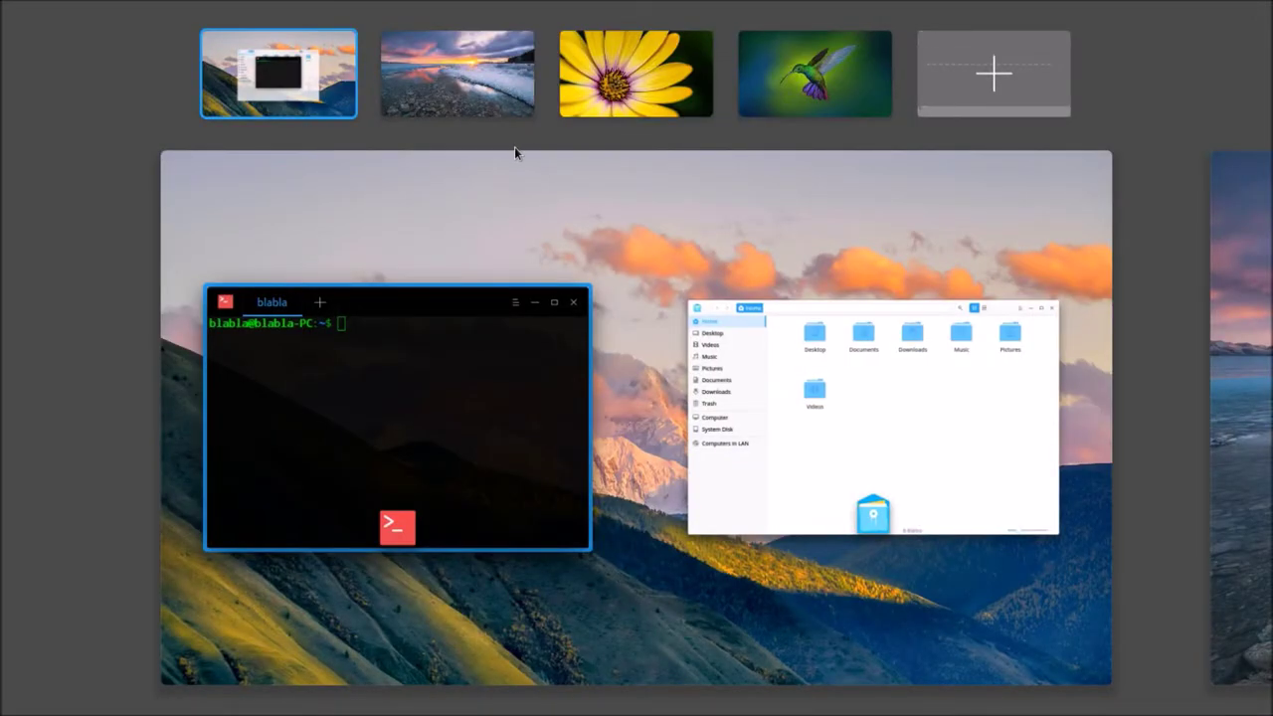
mouse_move(619, 76)
mouse_move(782, 78)
click(759, 415)
drag(533, 238, 475, 79)
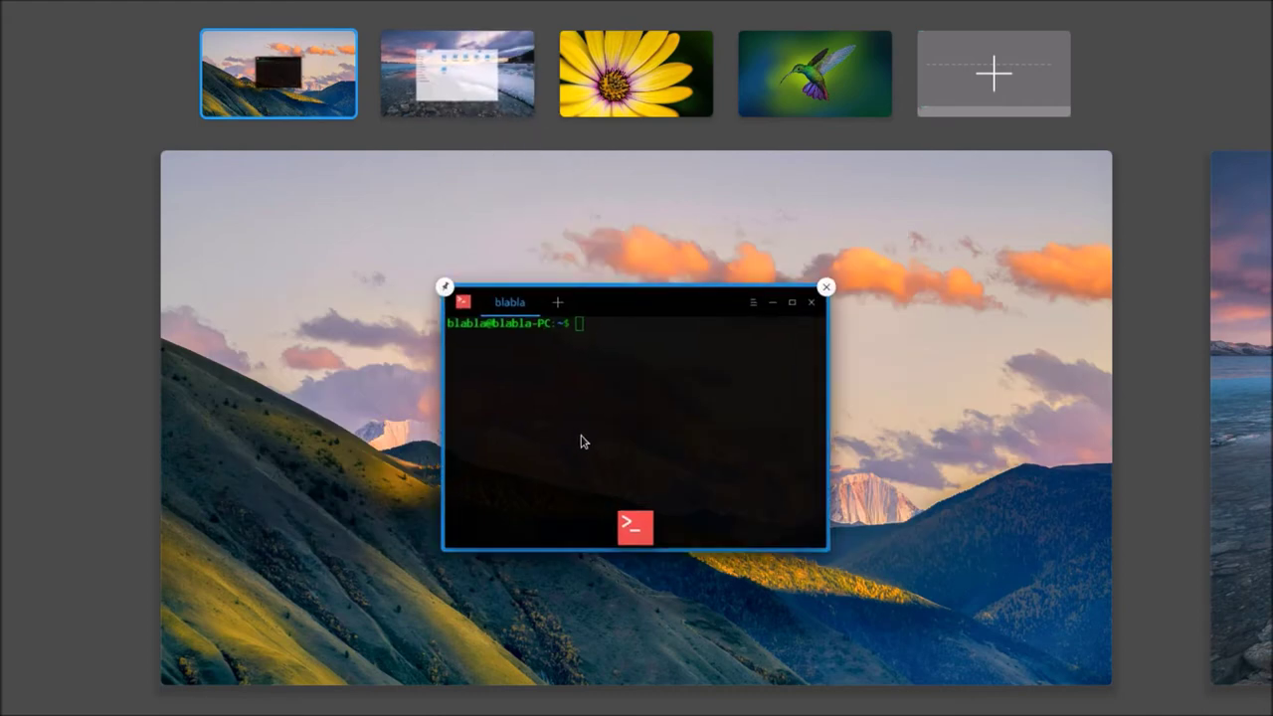
click(709, 35)
click(801, 31)
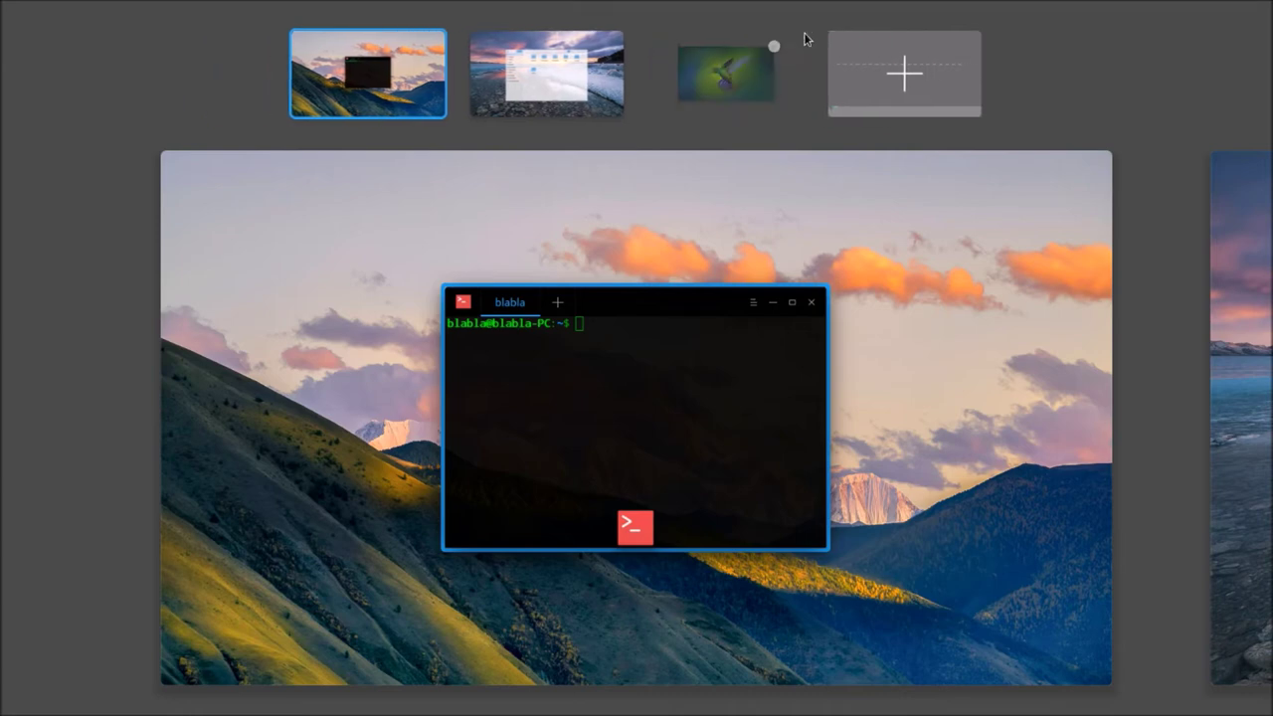
- Move the terminal window to the second workspace and delete the emptied first workspace
mouse_move(454, 84)
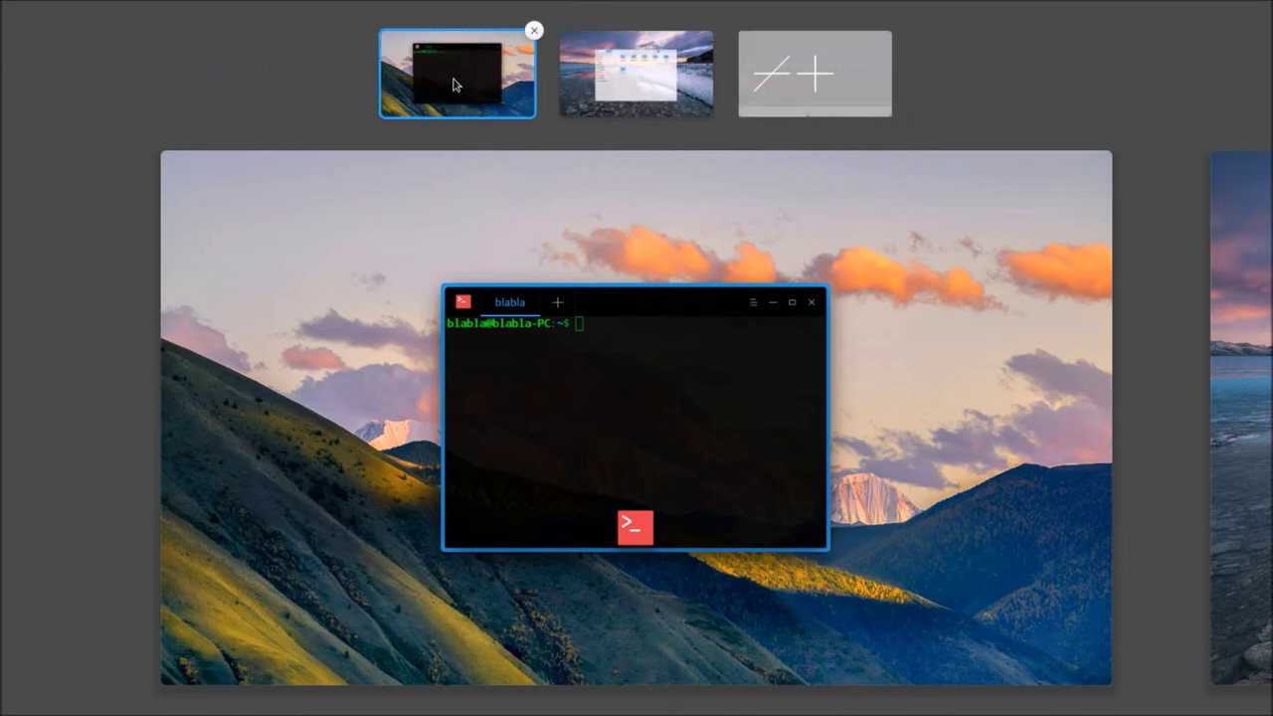
drag(583, 305, 630, 86)
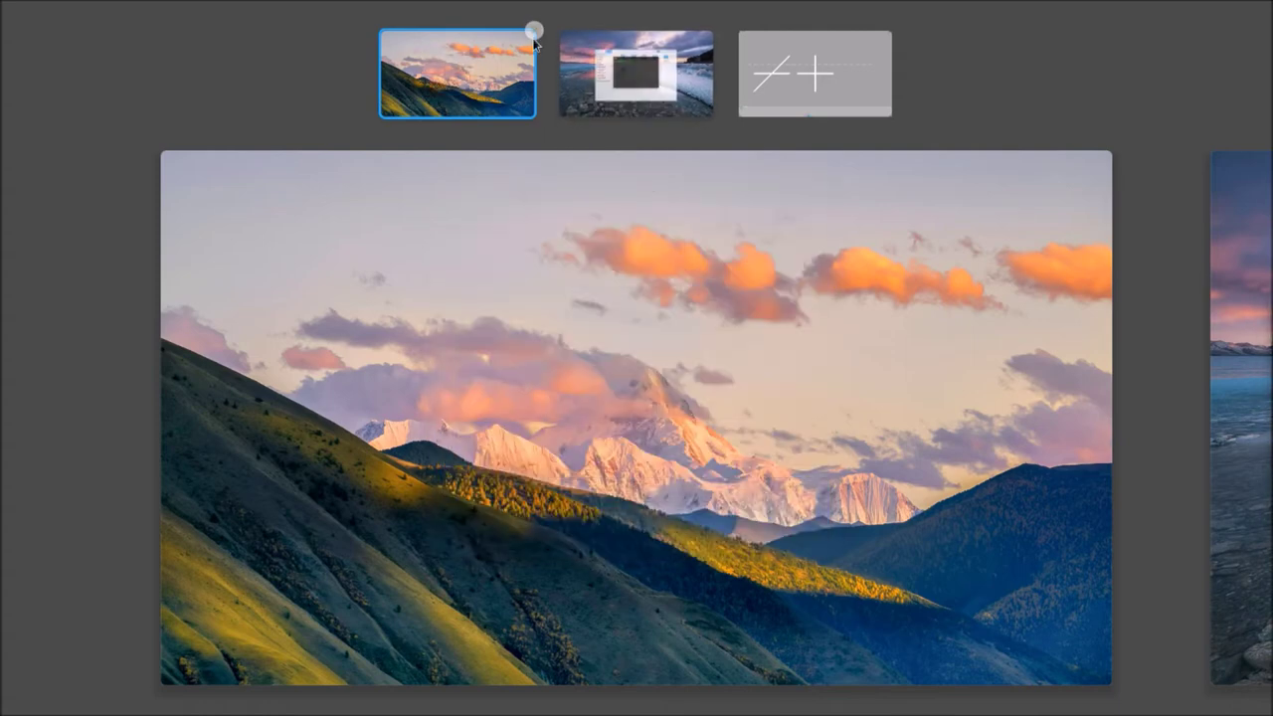
click(534, 31)
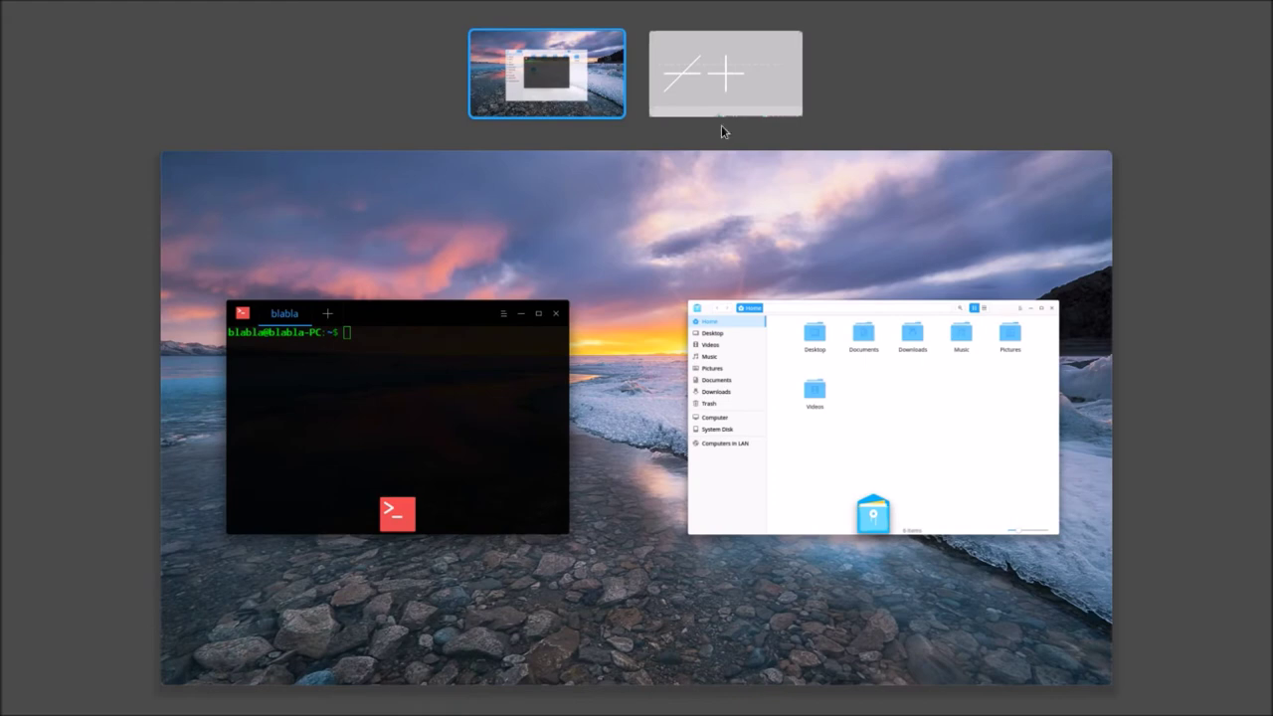
- Add three new workspaces beside the one holding the terminal and file manager windows
click(728, 76)
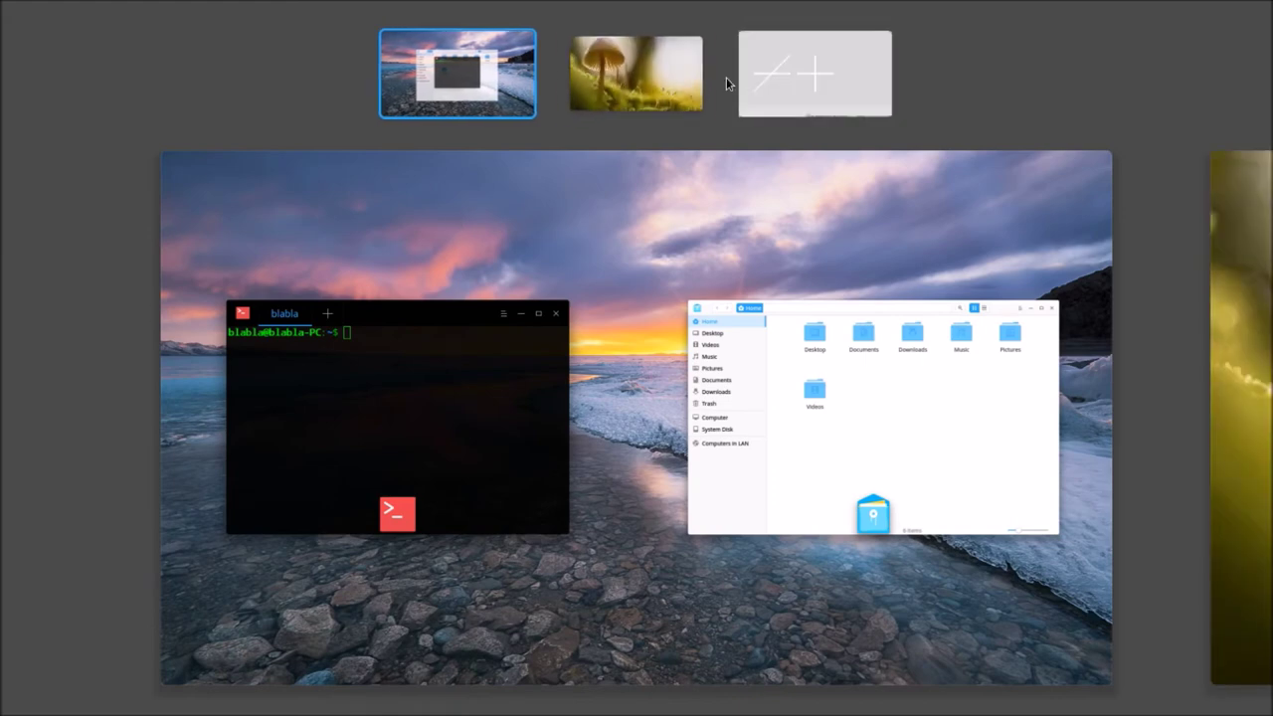
click(821, 77)
click(895, 77)
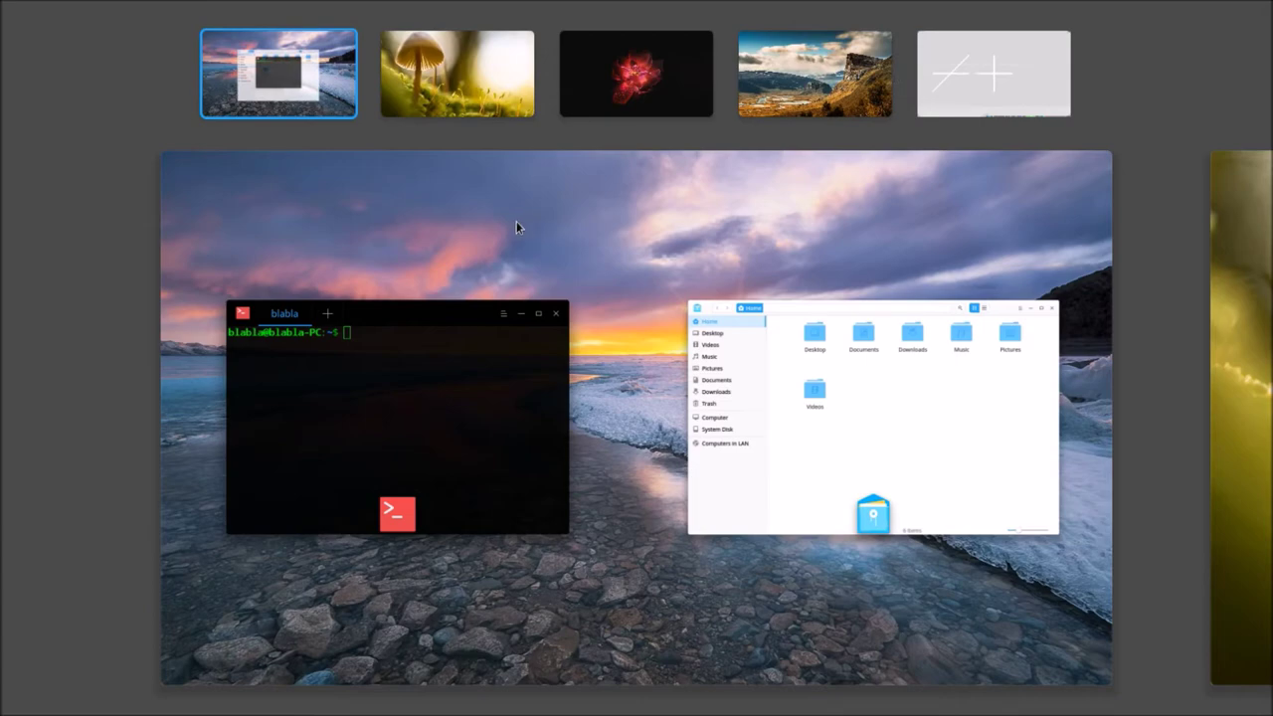
- Preview the three empty workspaces in turn, and replace the fourth workspace with a newly added one
click(468, 100)
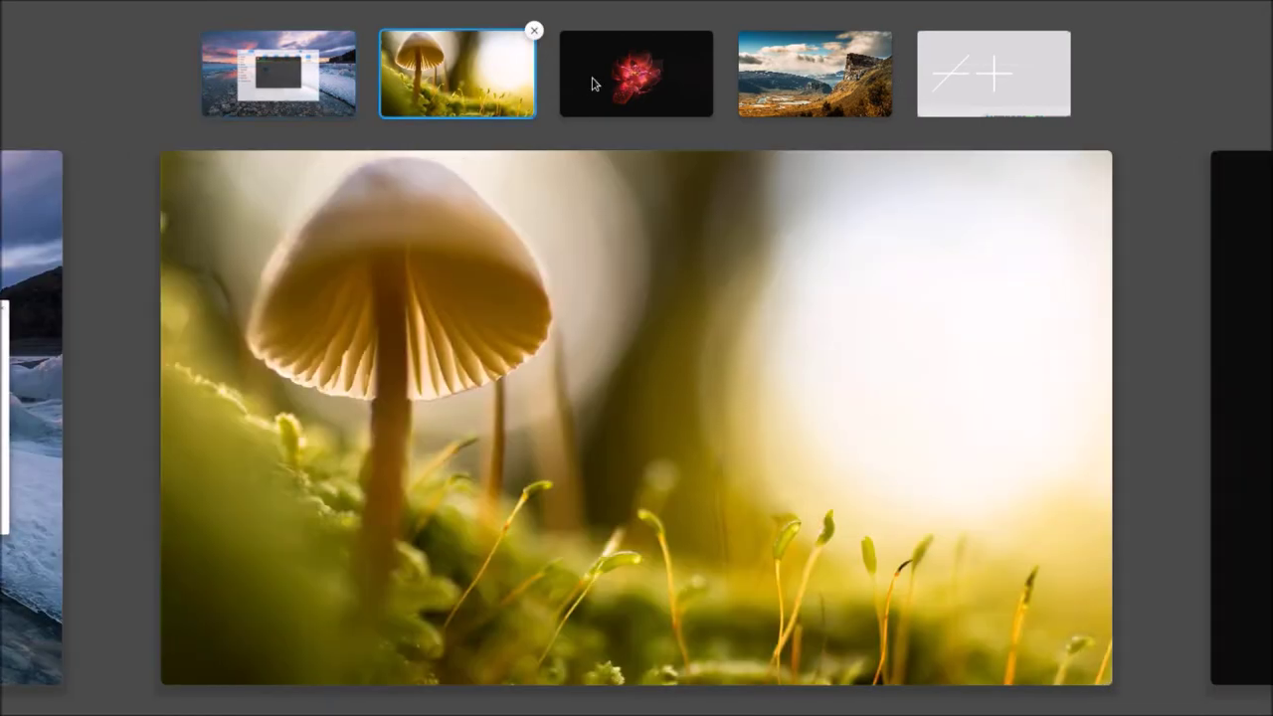
click(597, 81)
click(773, 77)
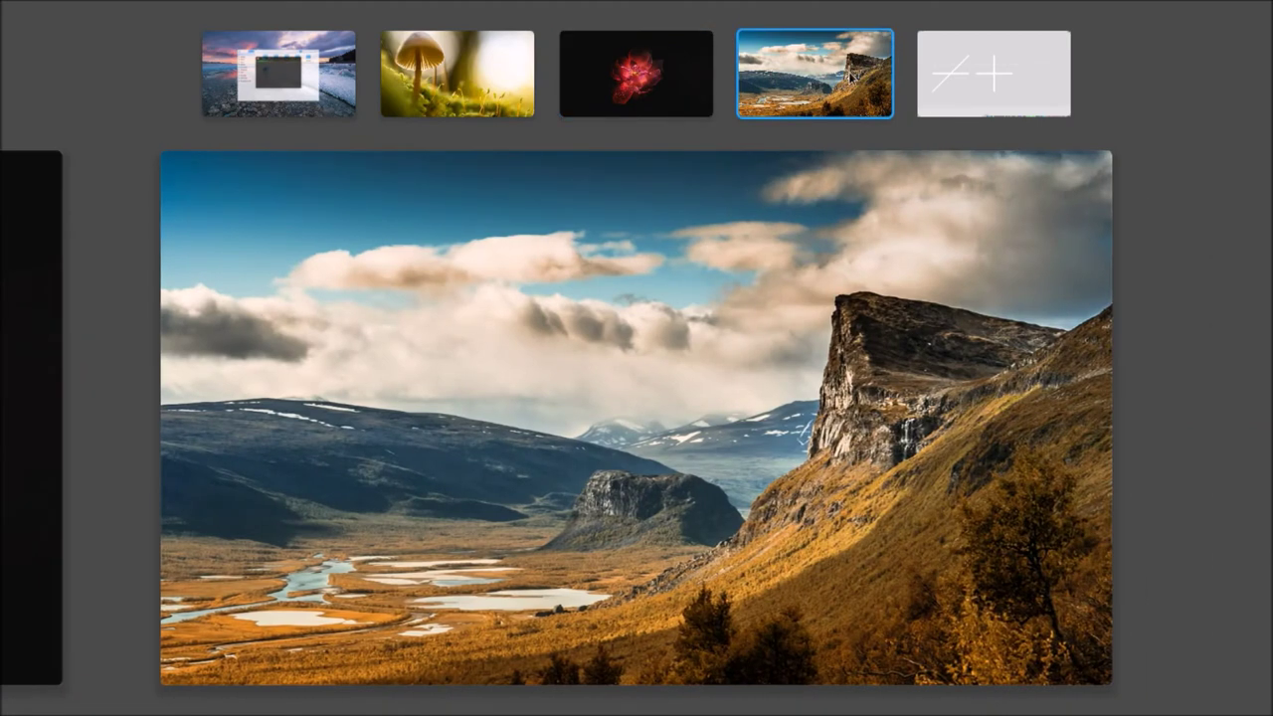
click(890, 32)
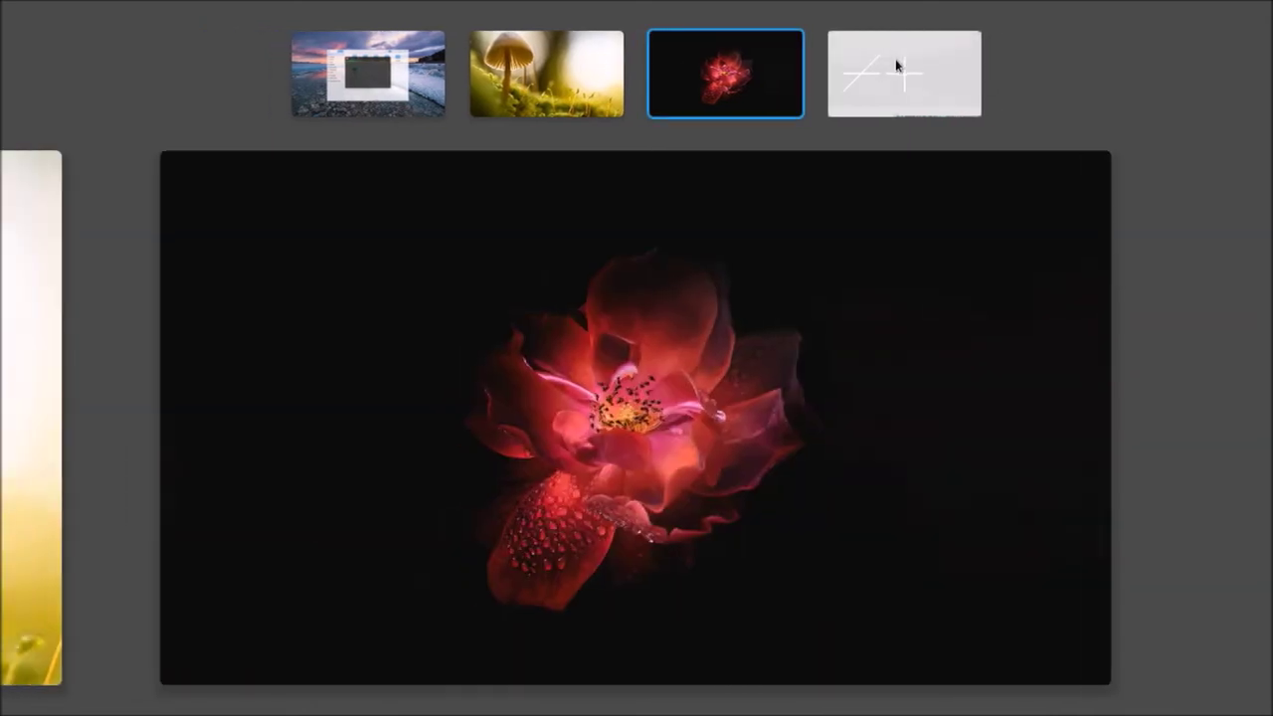
click(894, 59)
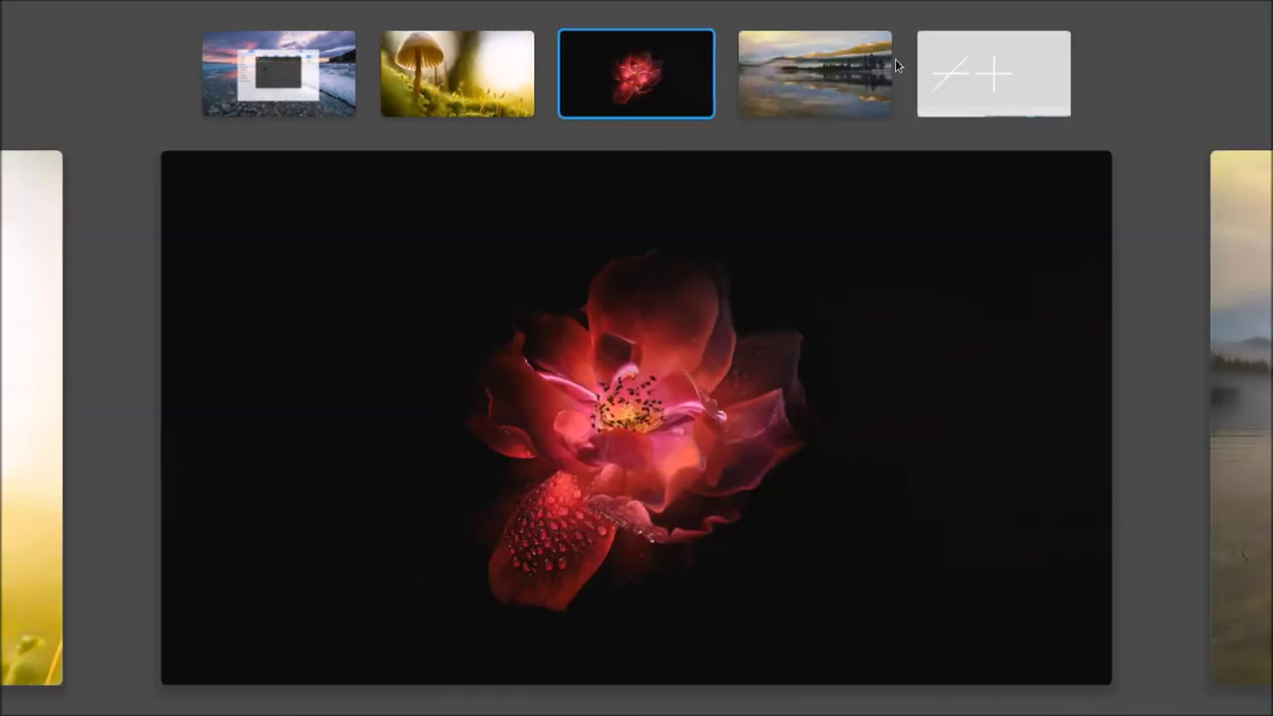
- Return to the terminal window on the first workspace, and close the terminal after moving it aside
click(348, 99)
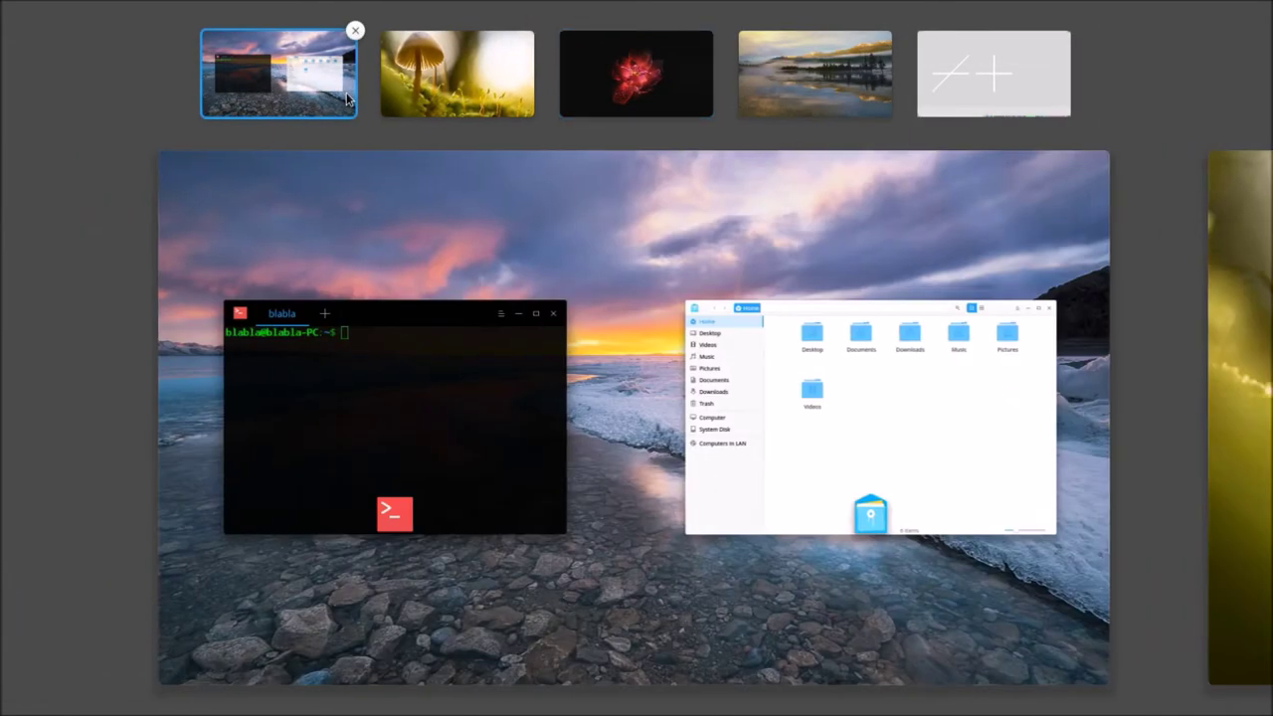
click(485, 382)
drag(656, 207, 954, 336)
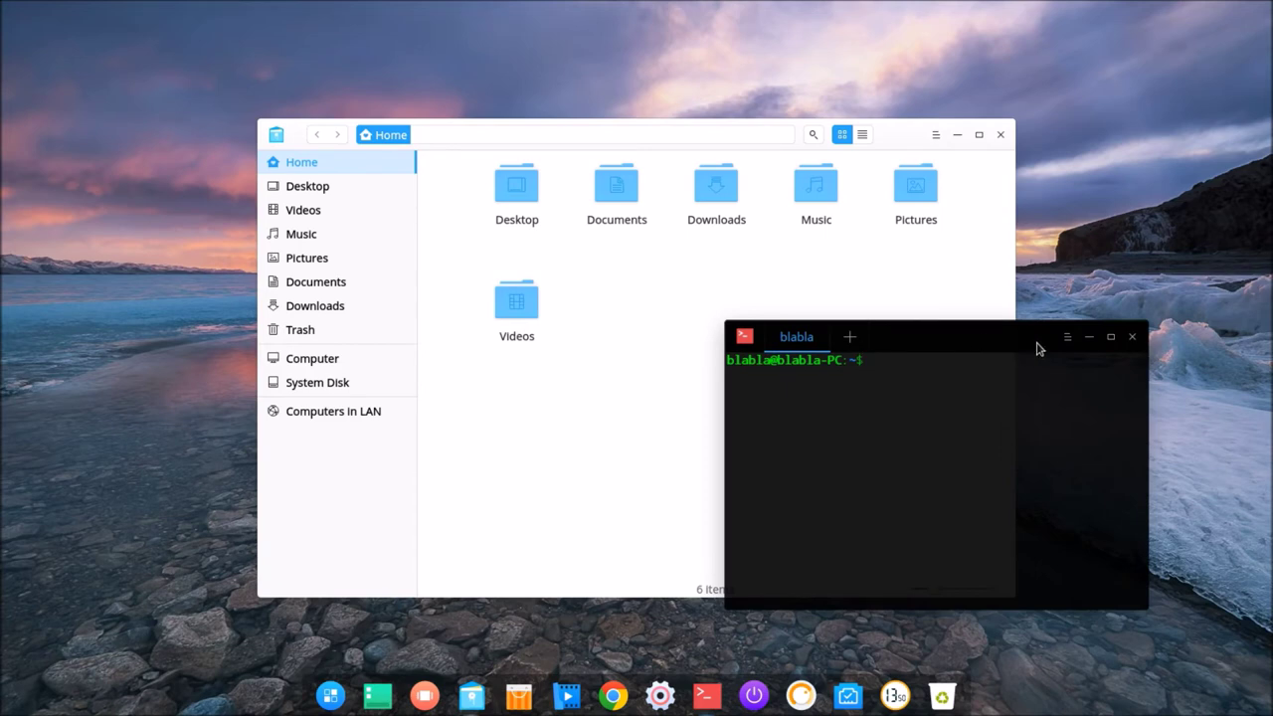
click(1132, 341)
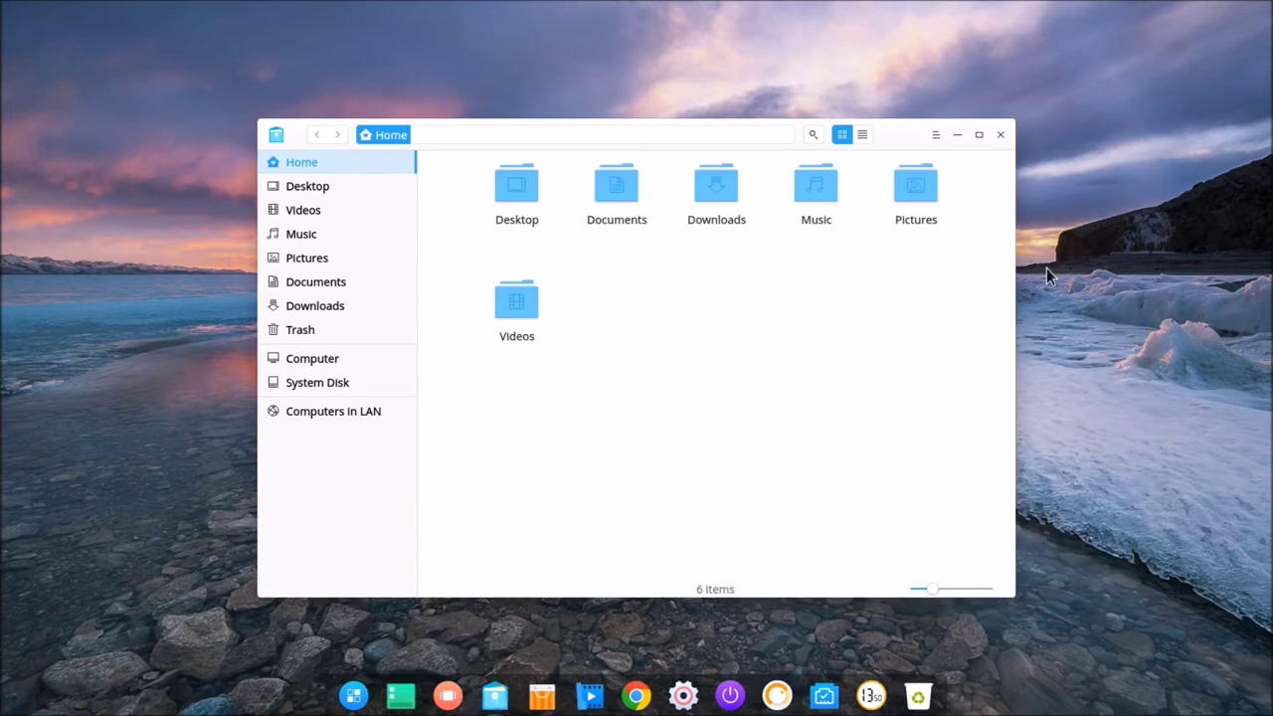
- View the file manager's About information and close the file manager
click(936, 137)
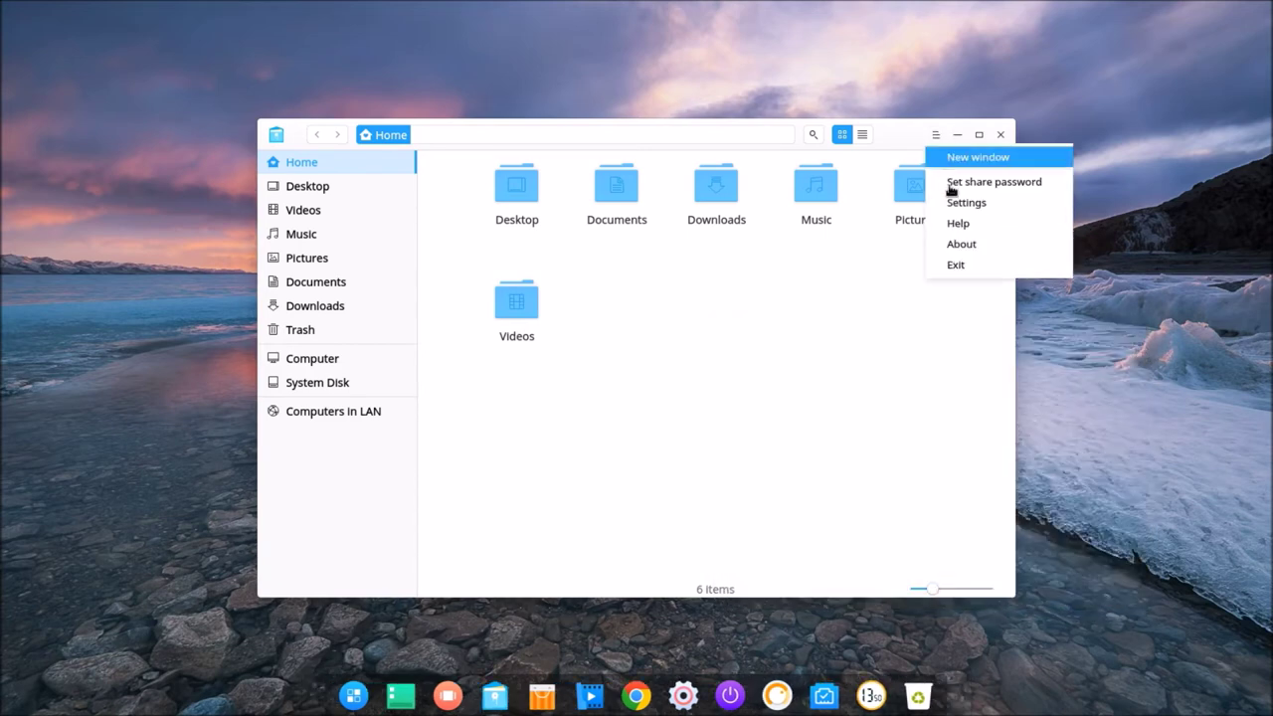
click(967, 246)
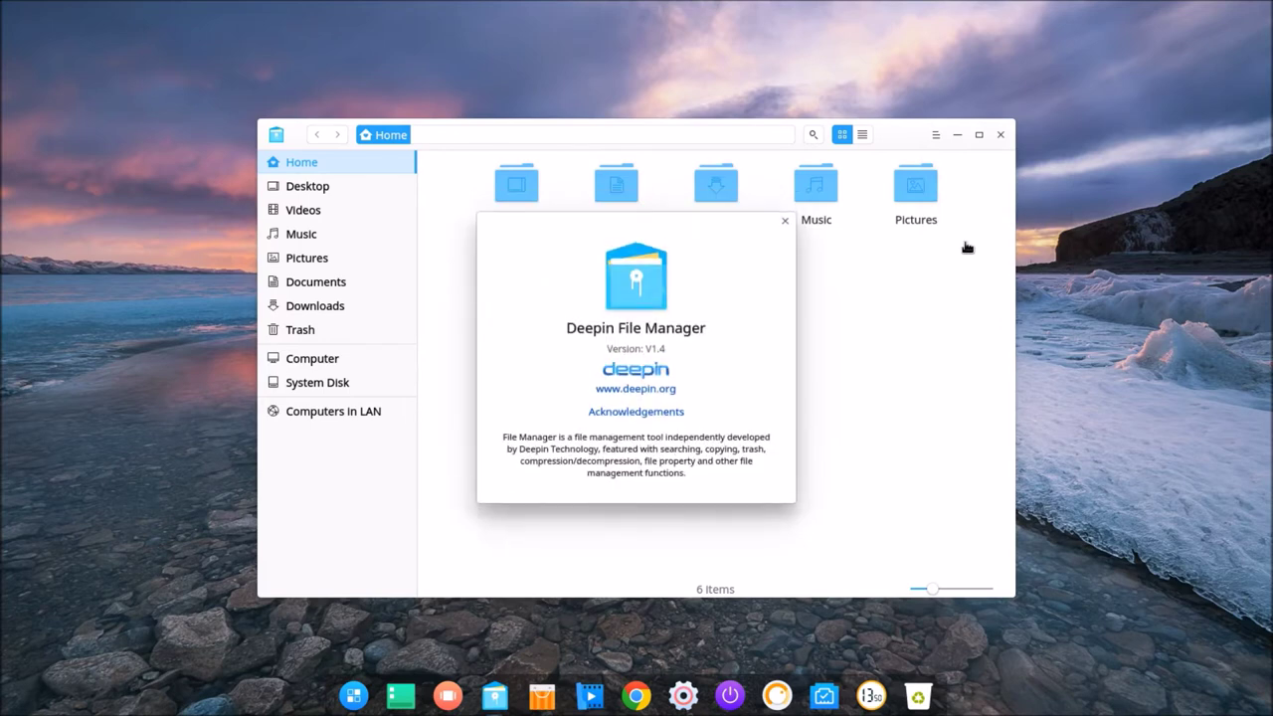
click(1001, 135)
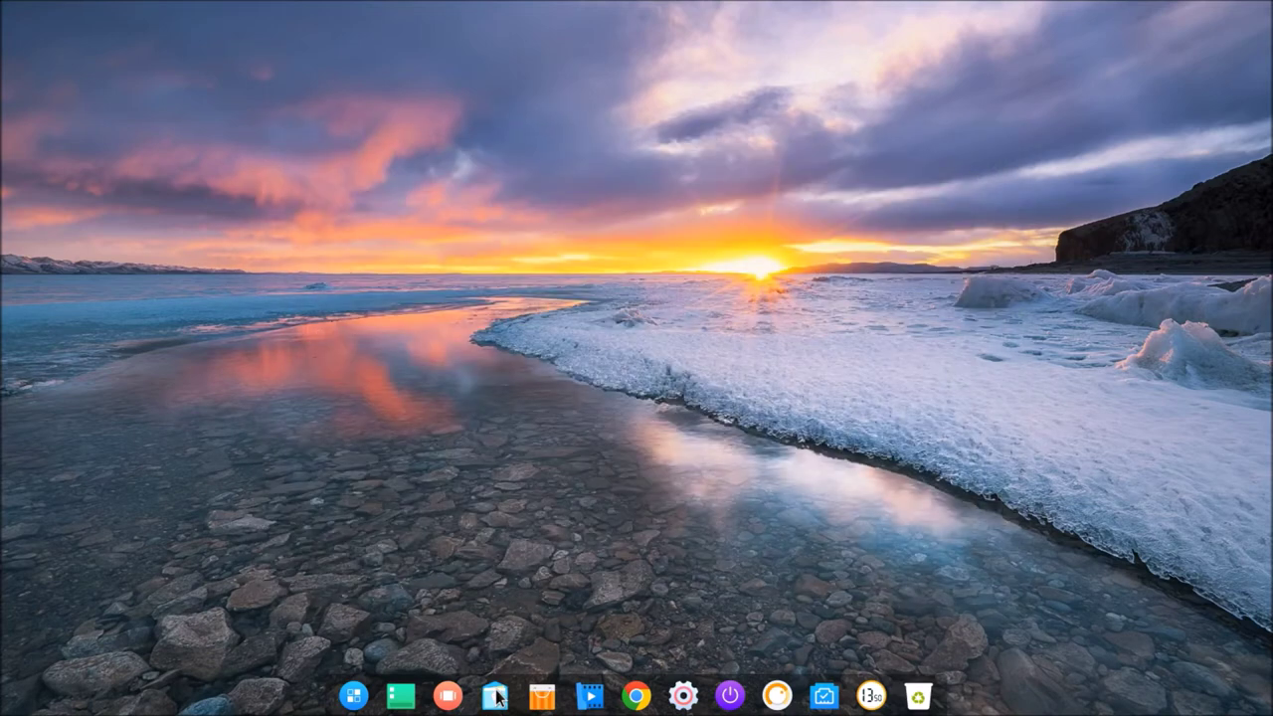
- Find VLC in the app store, install it, and restore the maximized store window to its smaller size
click(452, 702)
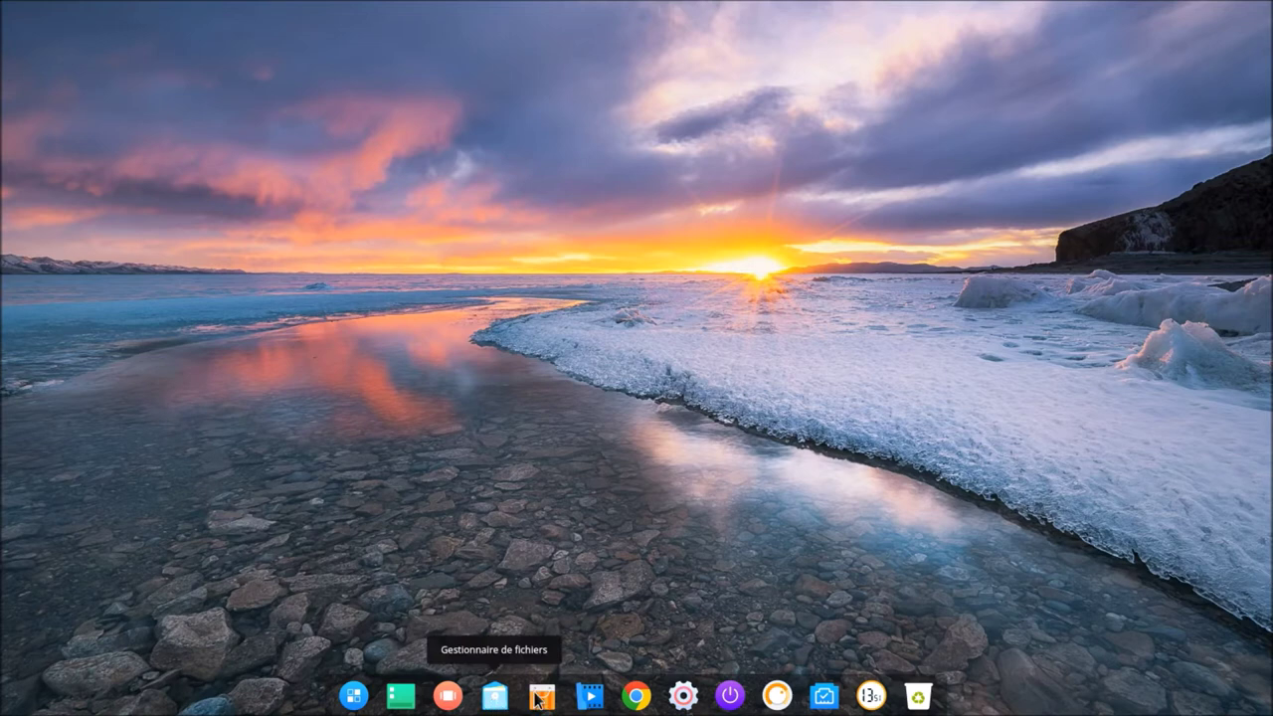
click(540, 700)
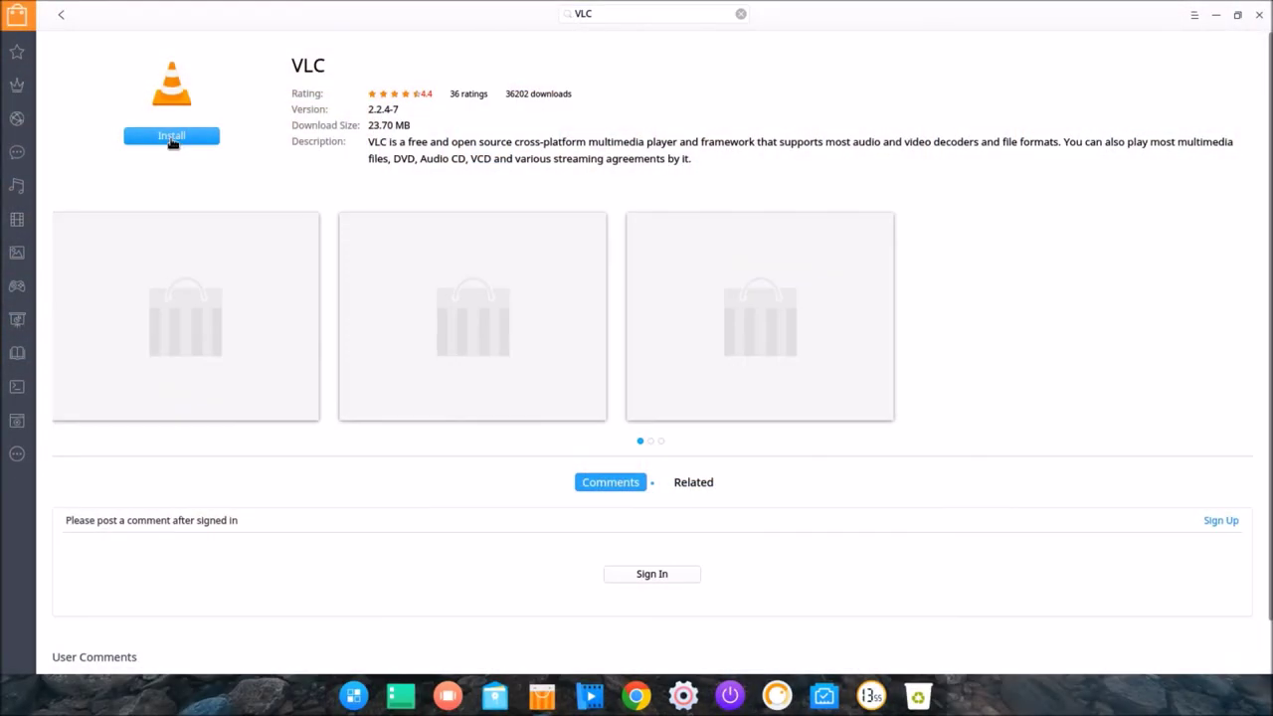
click(171, 139)
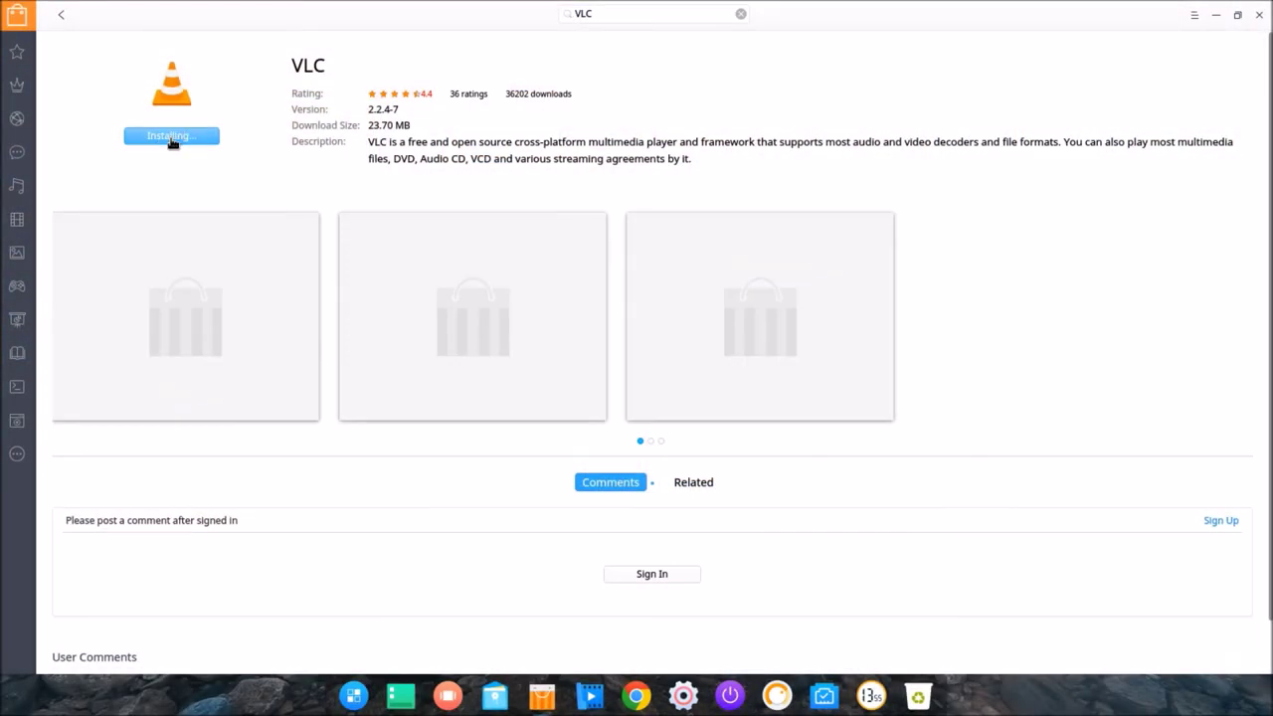
click(1237, 15)
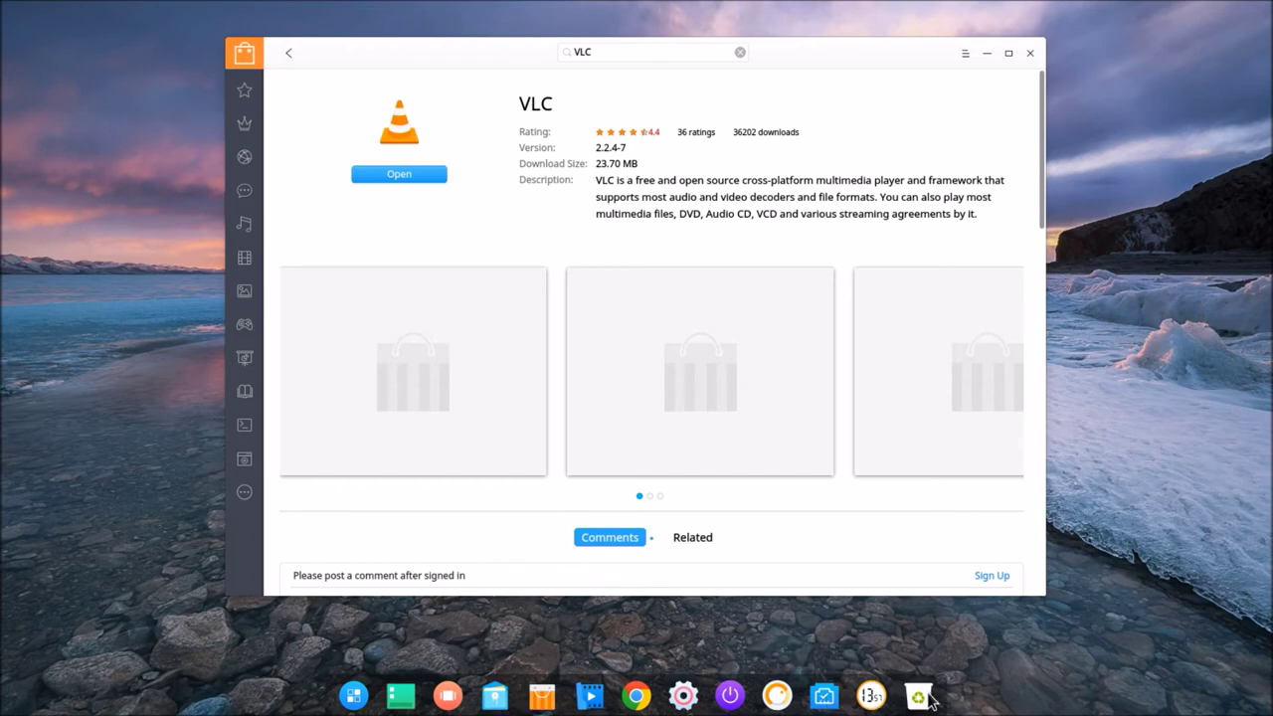
- Launch the VLC media player from the launcher and accept its privacy notice with network access to metadata allowed
key(super)
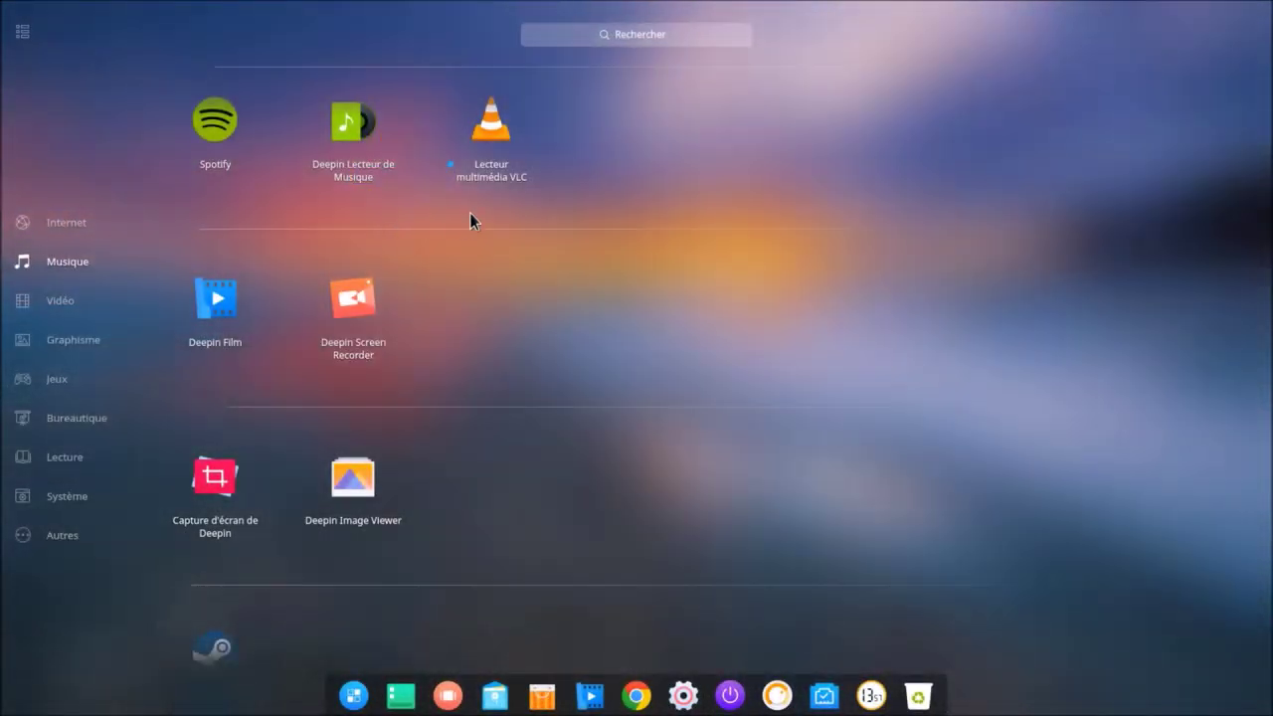
click(498, 159)
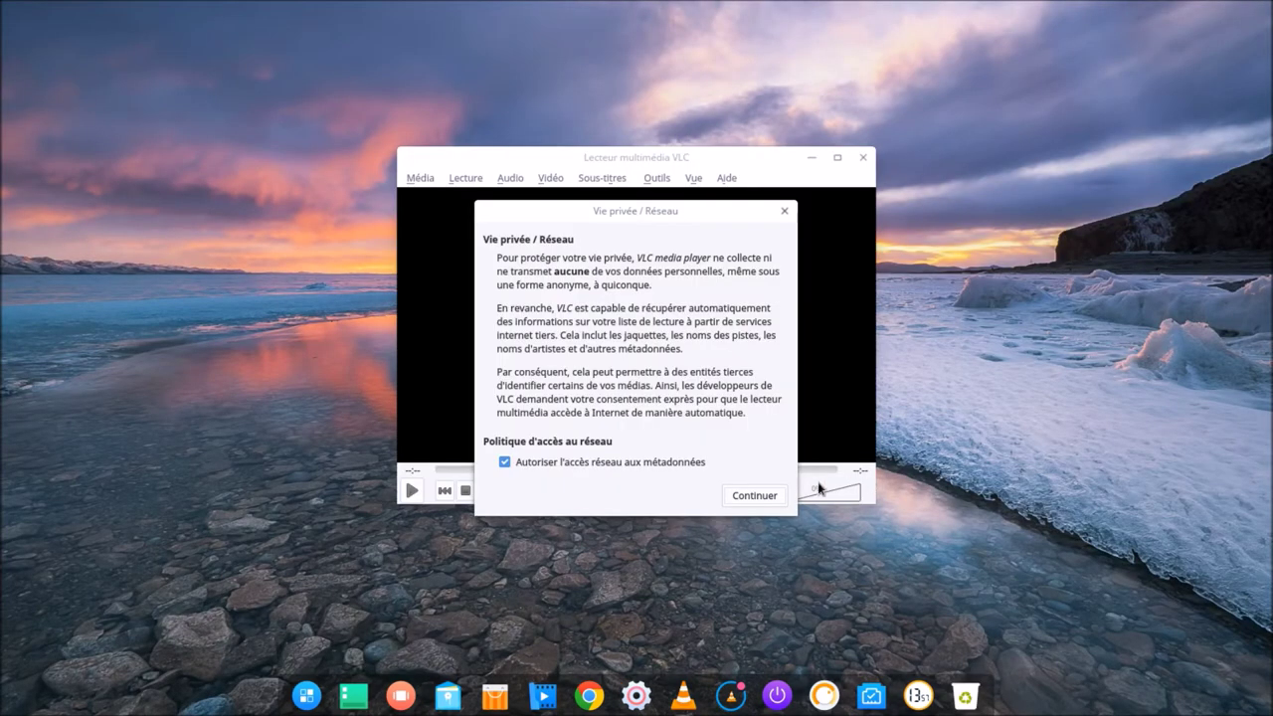
click(766, 499)
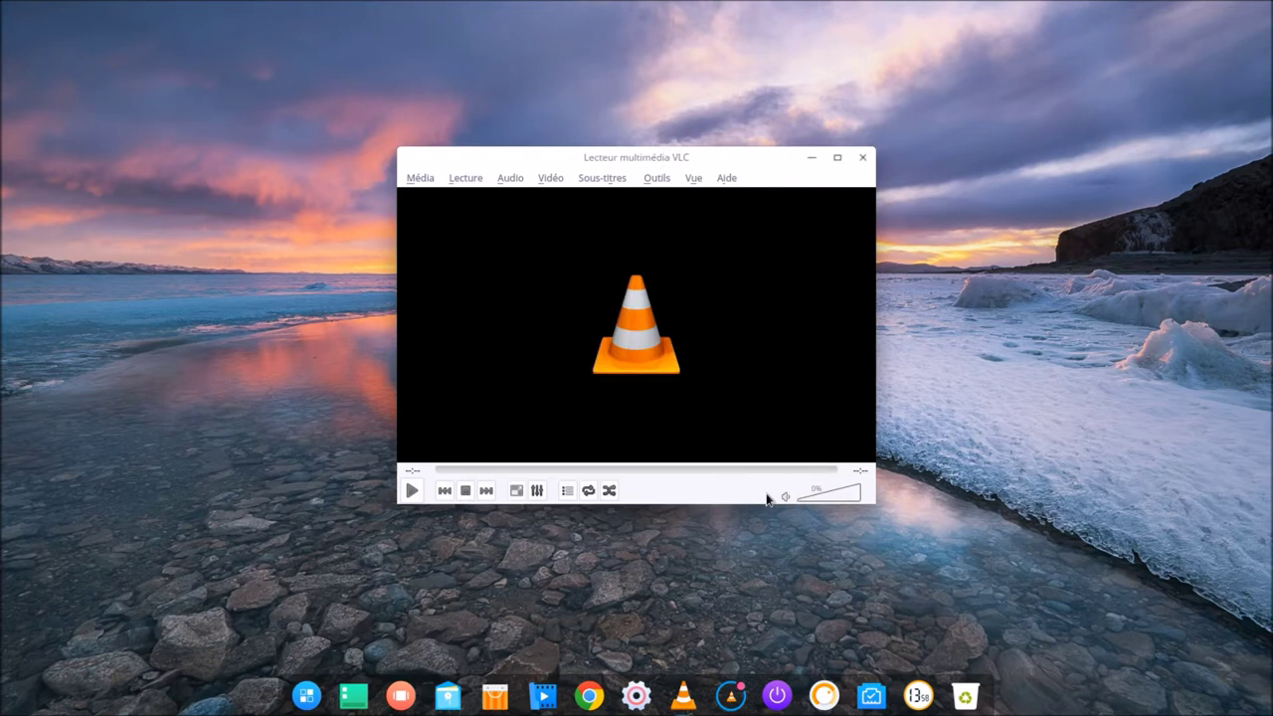
- View VLC's About (À propos) information
click(727, 180)
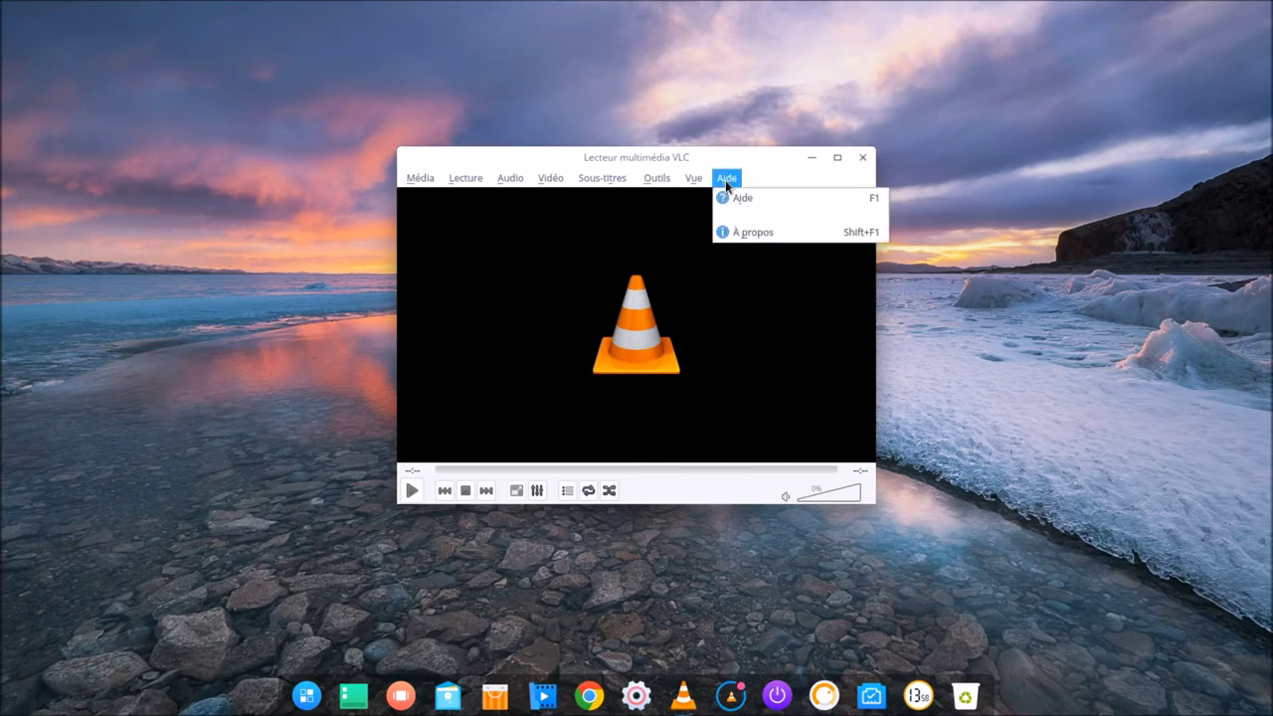
click(749, 235)
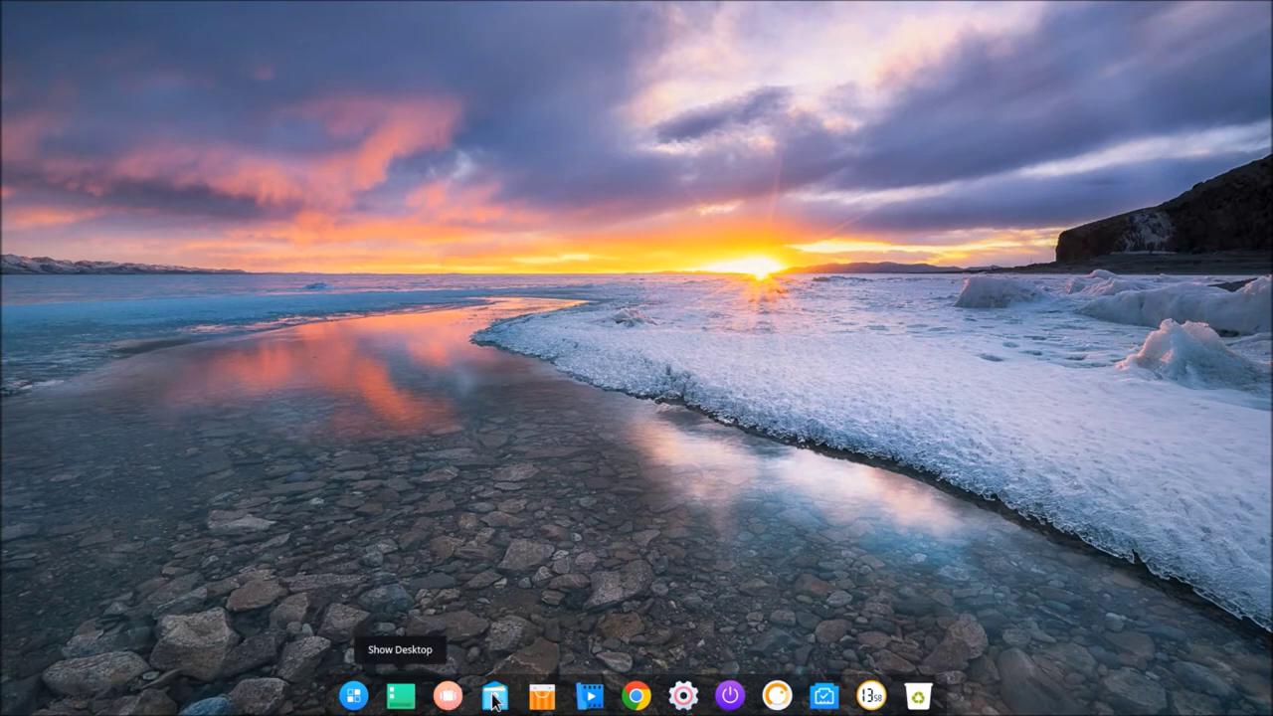
- Remove Deepin Film from the dock
right_click(592, 700)
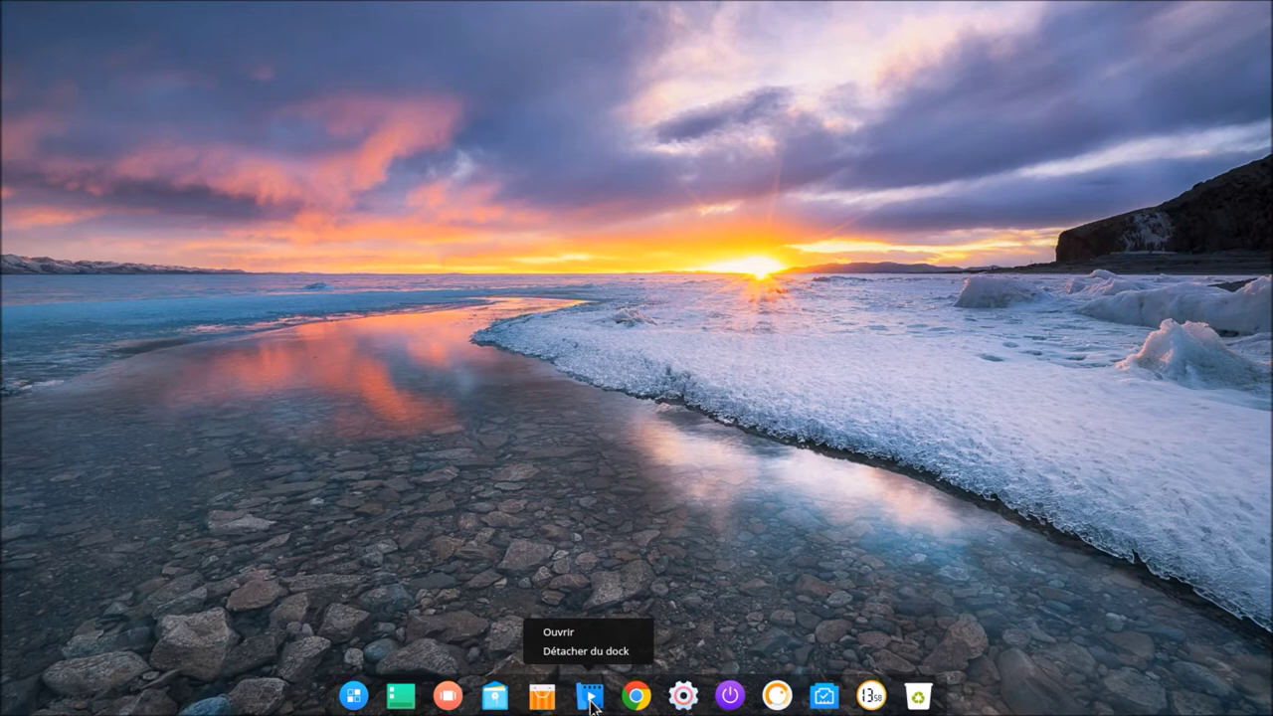
click(606, 652)
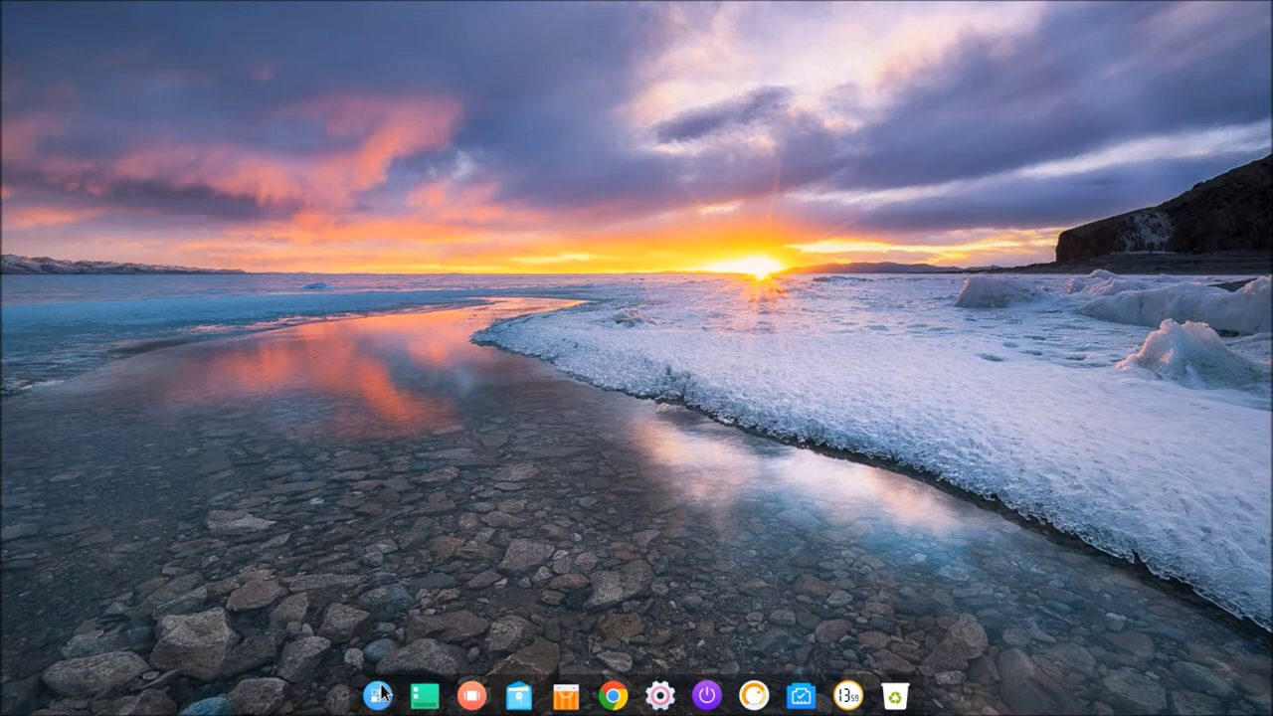
- Search the launcher for "ter", pin Terminal Deepin to the dock, and place it between the app store and Google Chrome
click(379, 694)
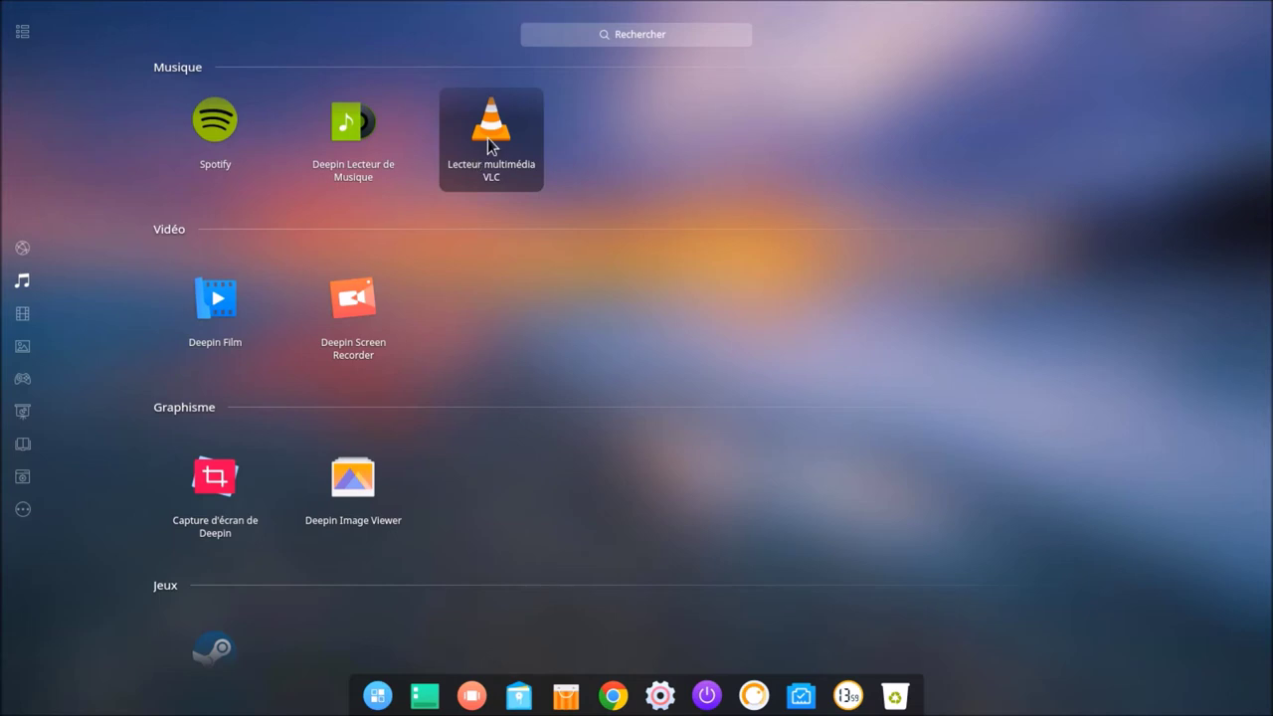
click(592, 39)
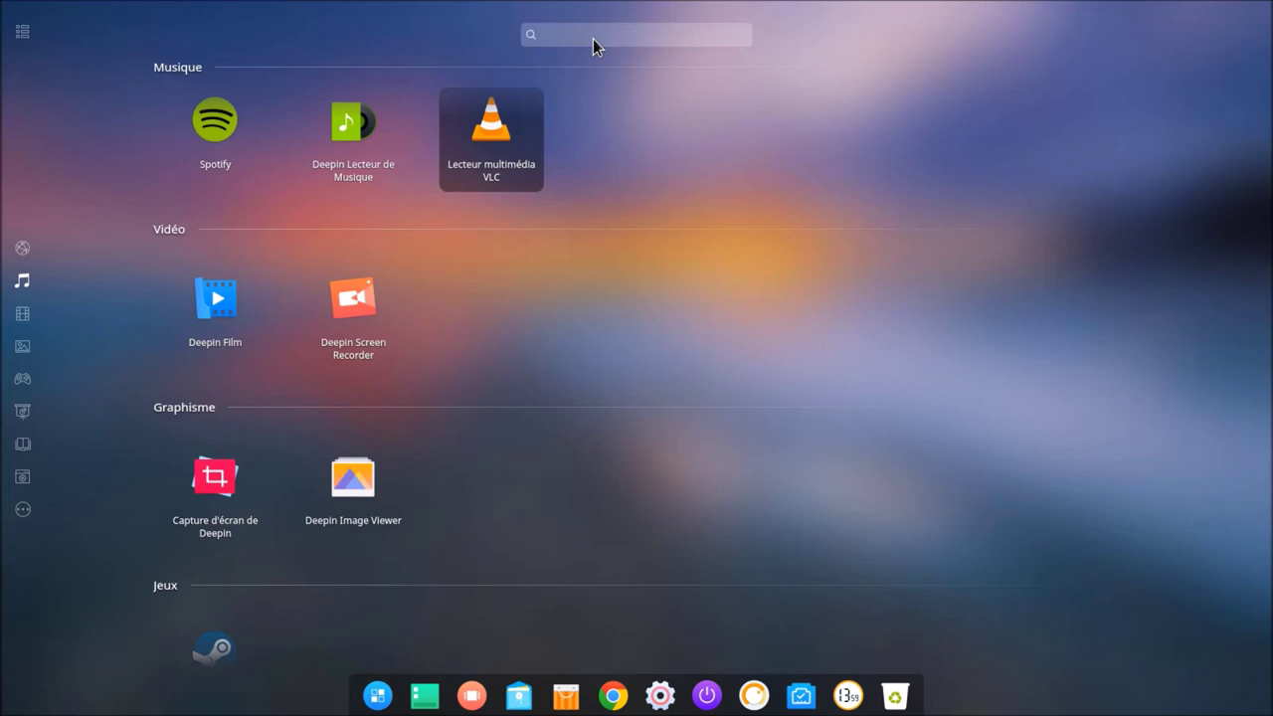
text(ter)
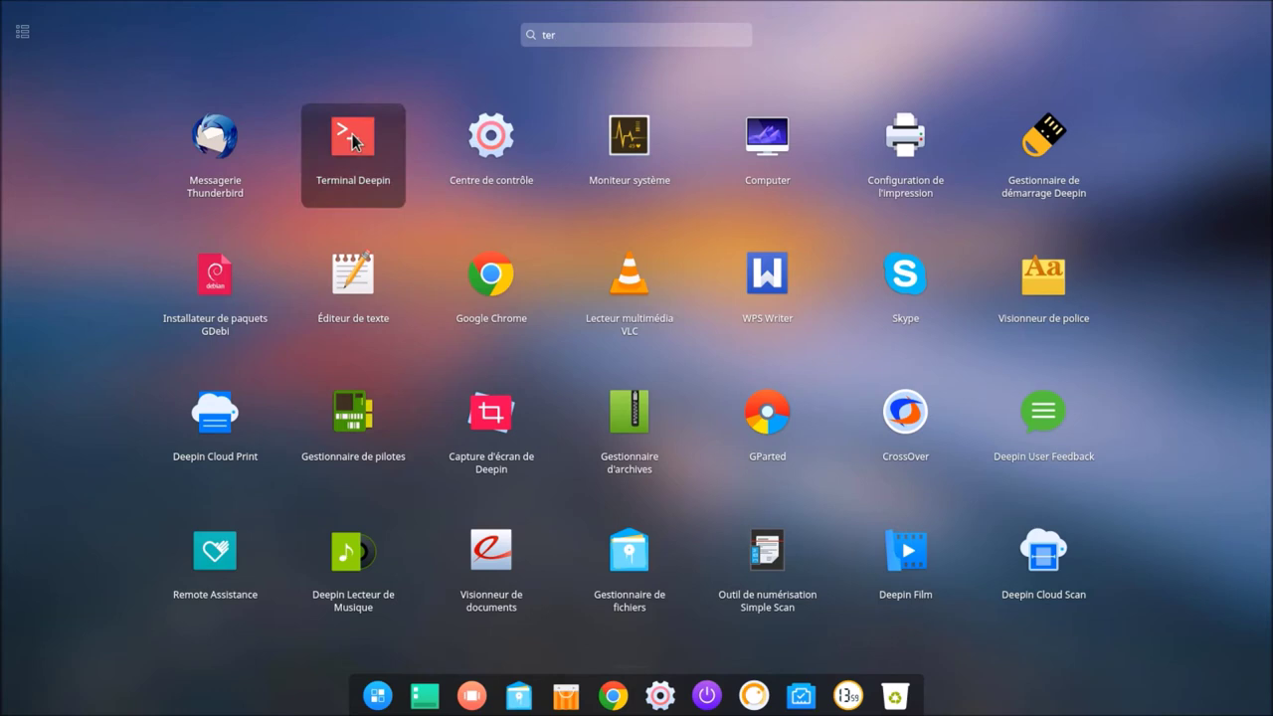
right_click(354, 142)
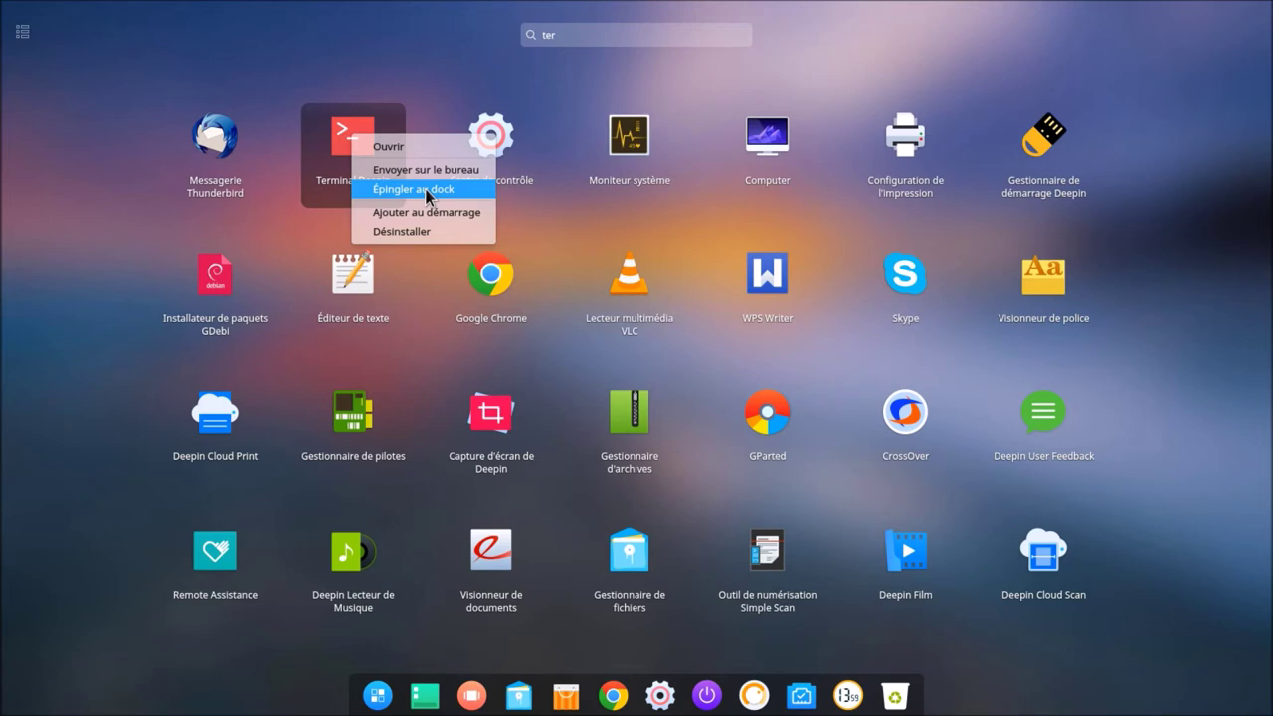
click(424, 188)
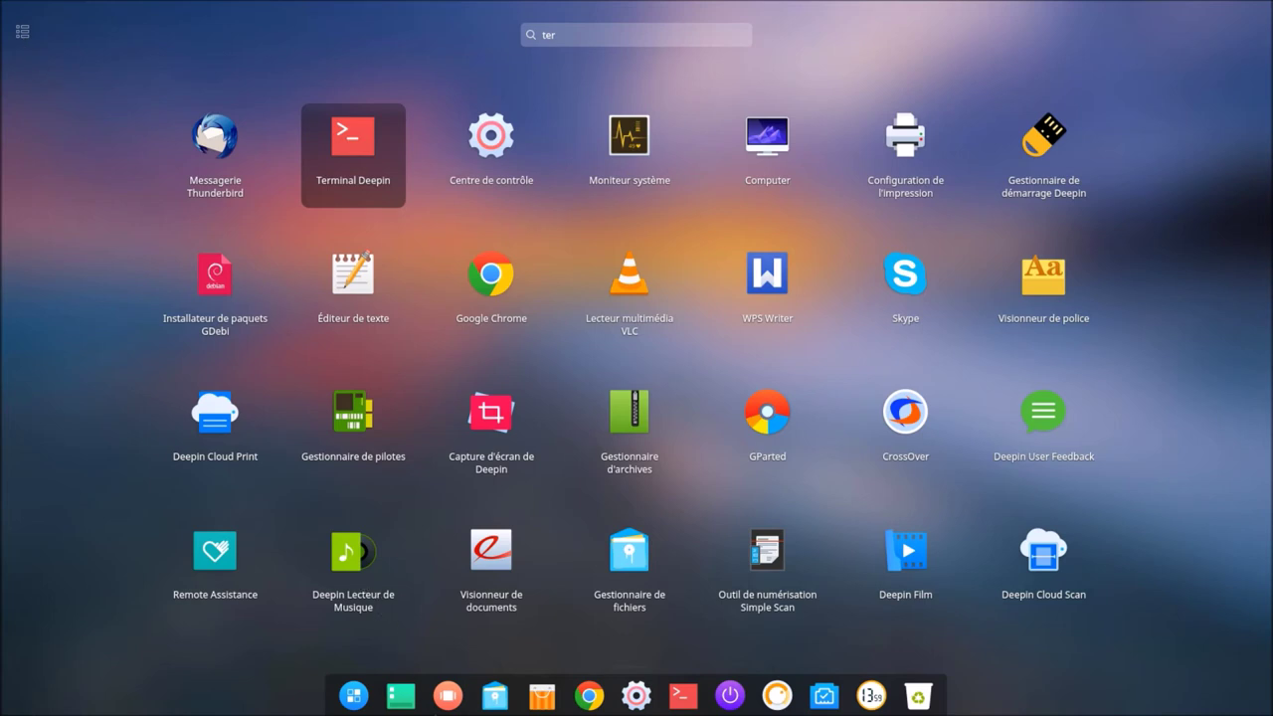
key(Left)
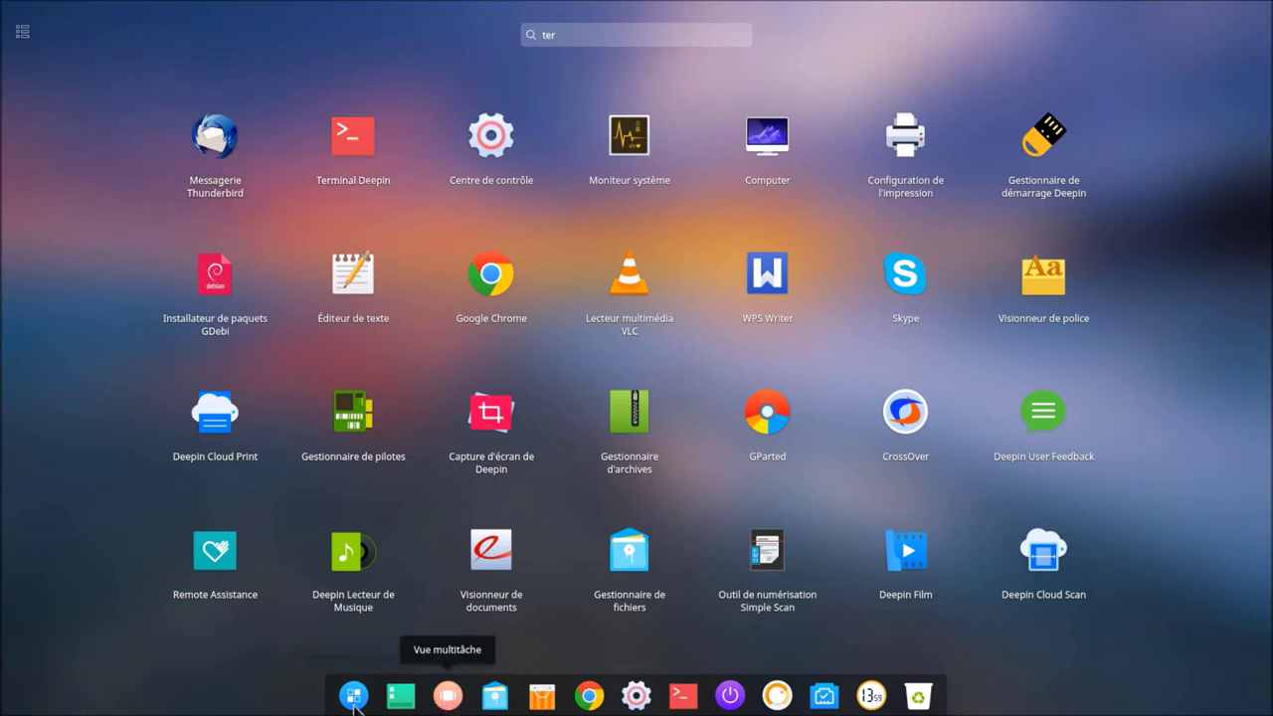
click(355, 701)
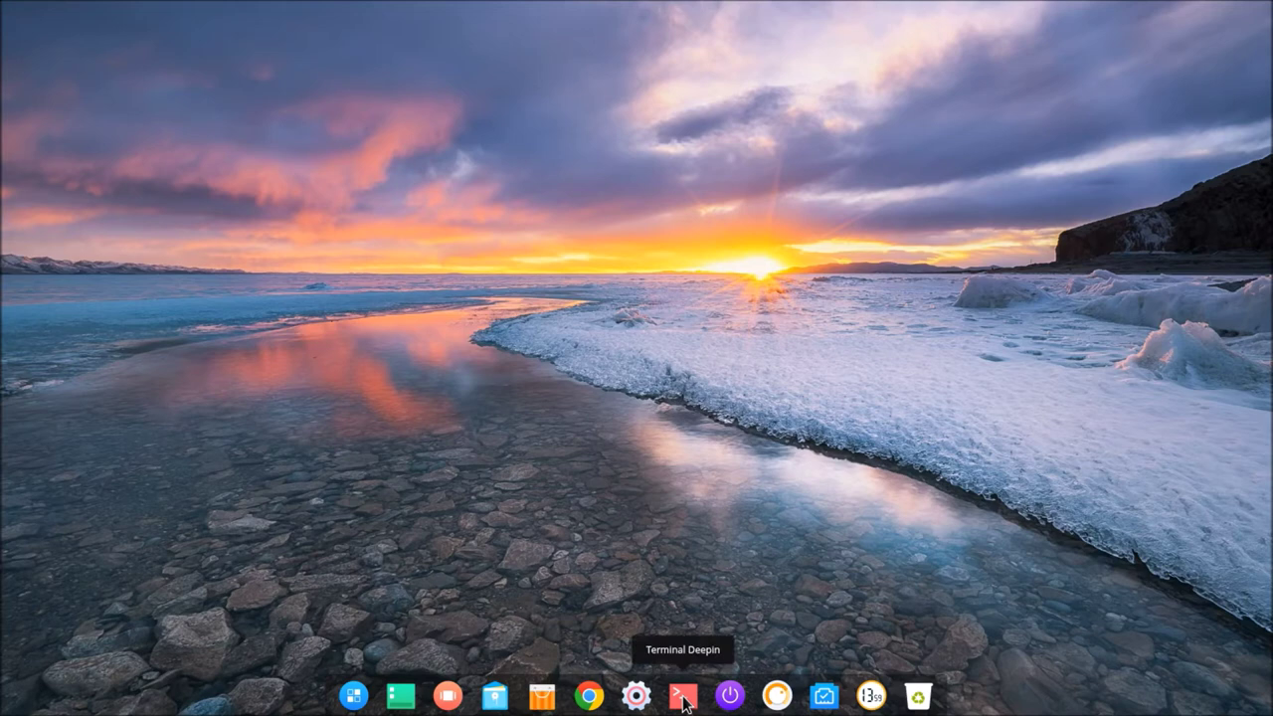
drag(634, 708, 578, 695)
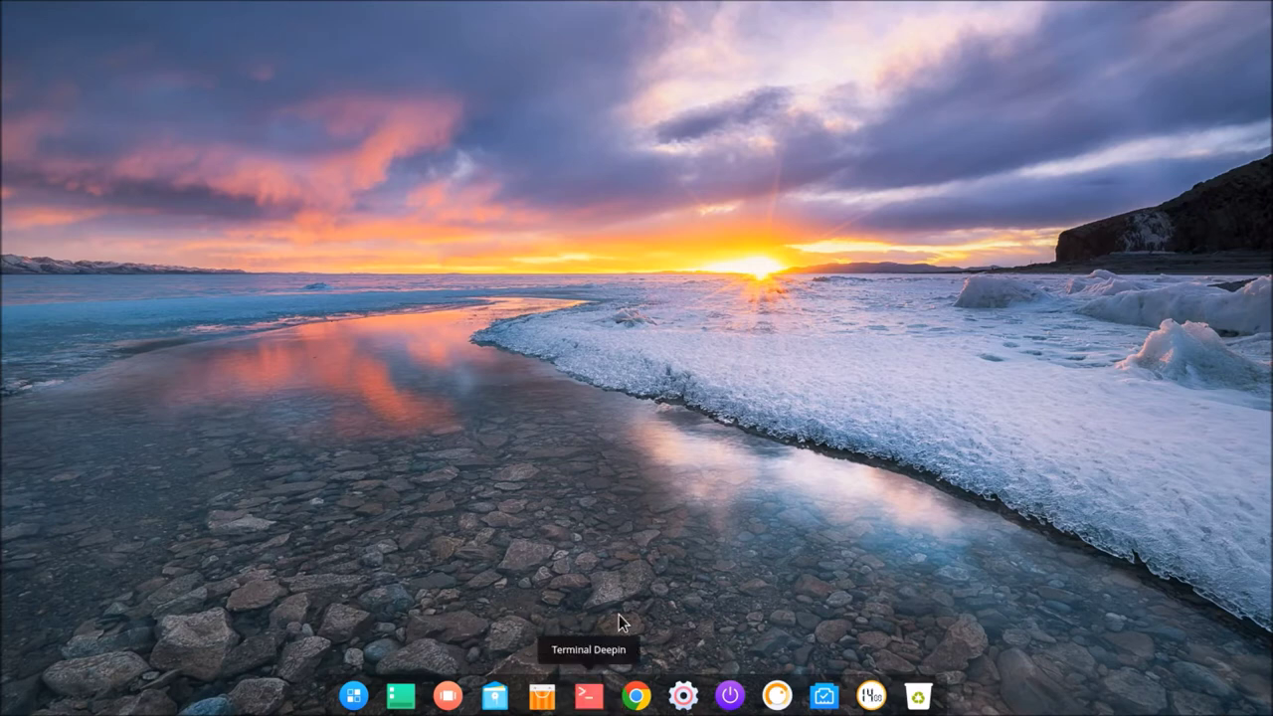
- Switch the dock from Fashion Mode to Efficient Mode
right_click(328, 712)
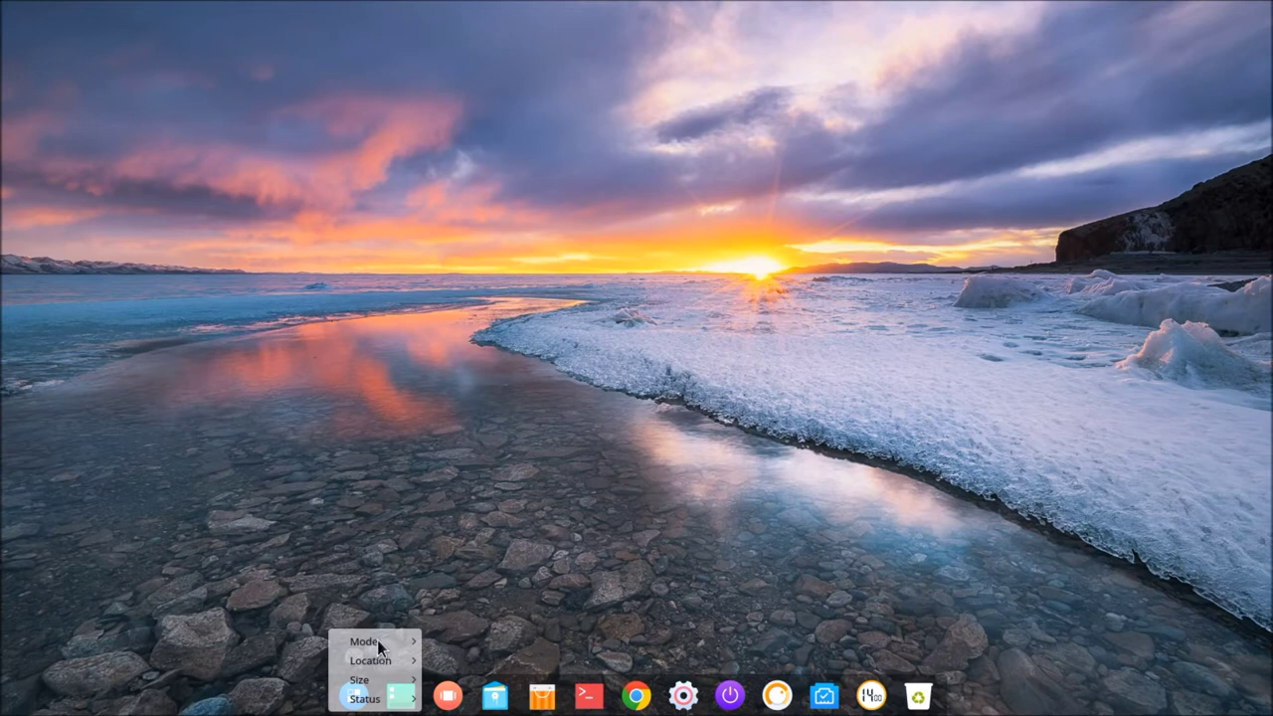
mouse_move(379, 644)
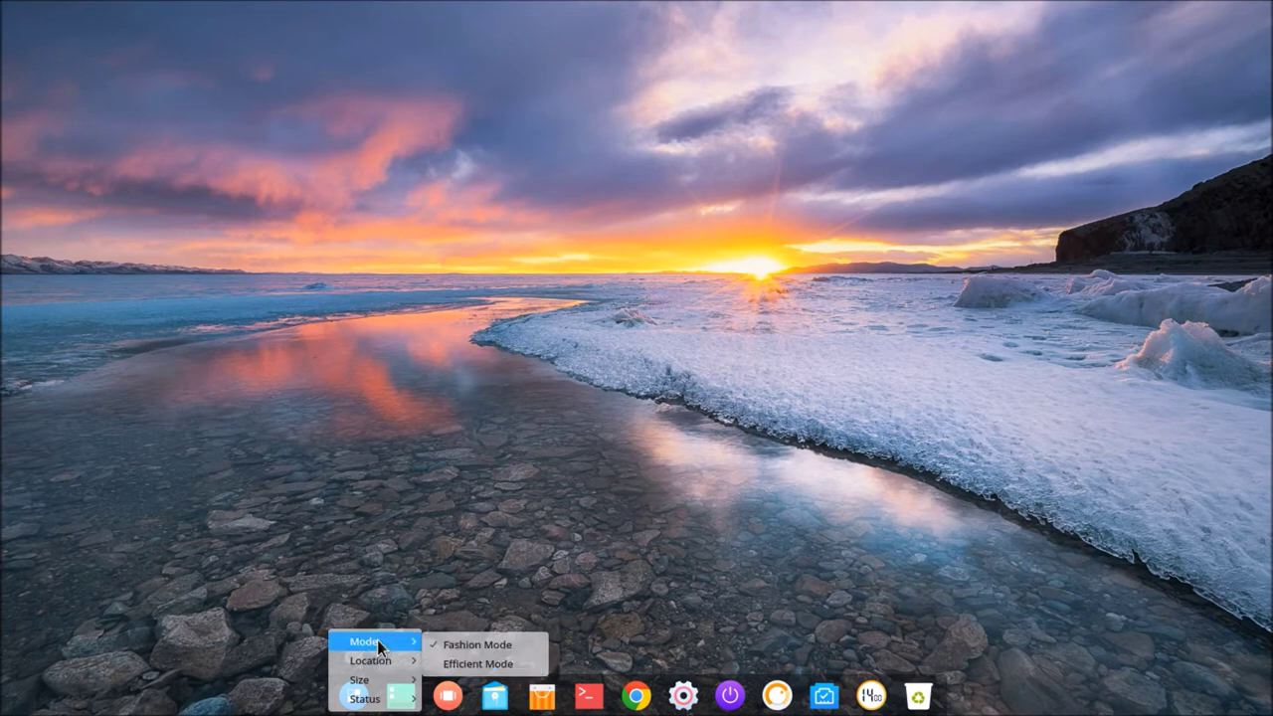
click(480, 665)
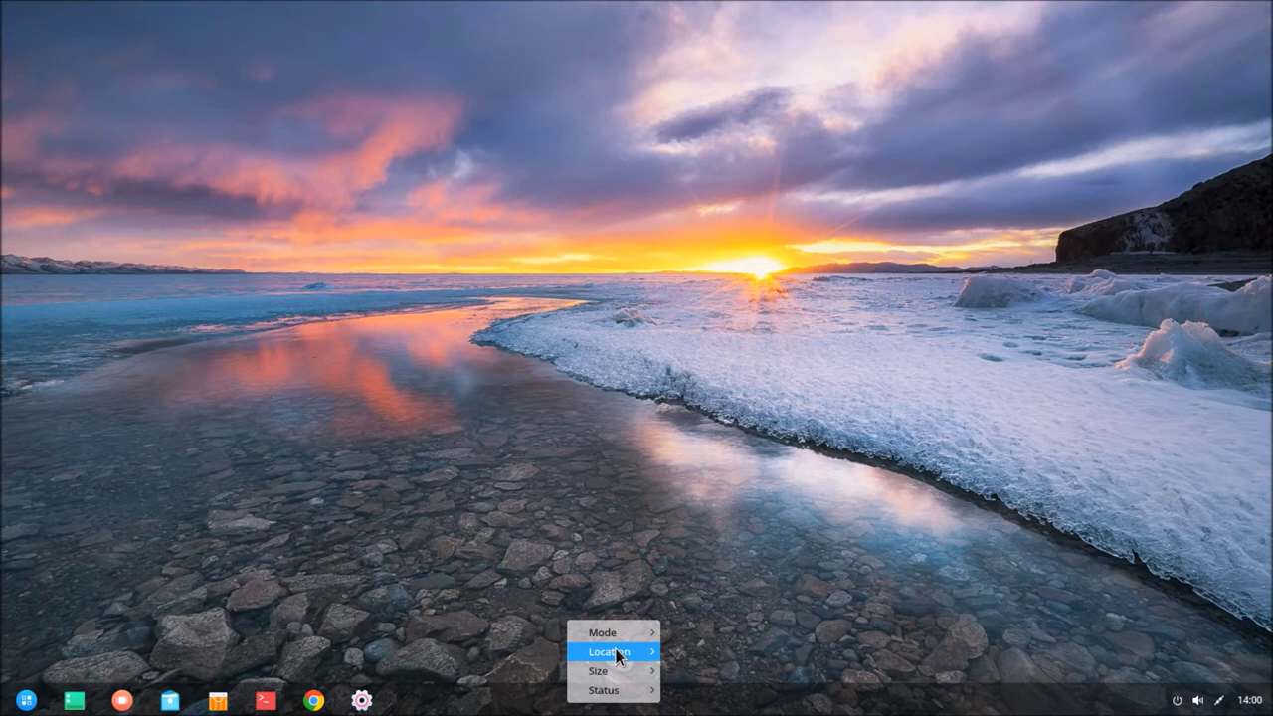
- Try the dock at the Top, Left and Right locations in turn, and return it to Bottom
click(616, 649)
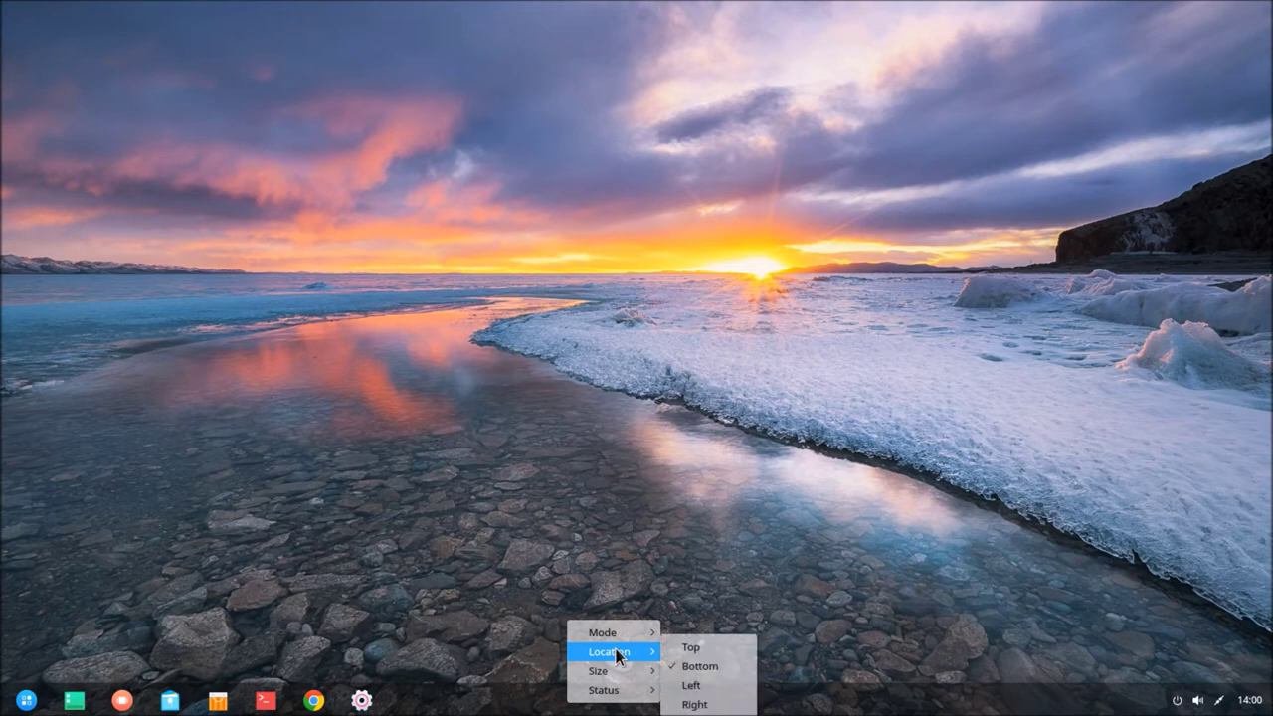
click(696, 647)
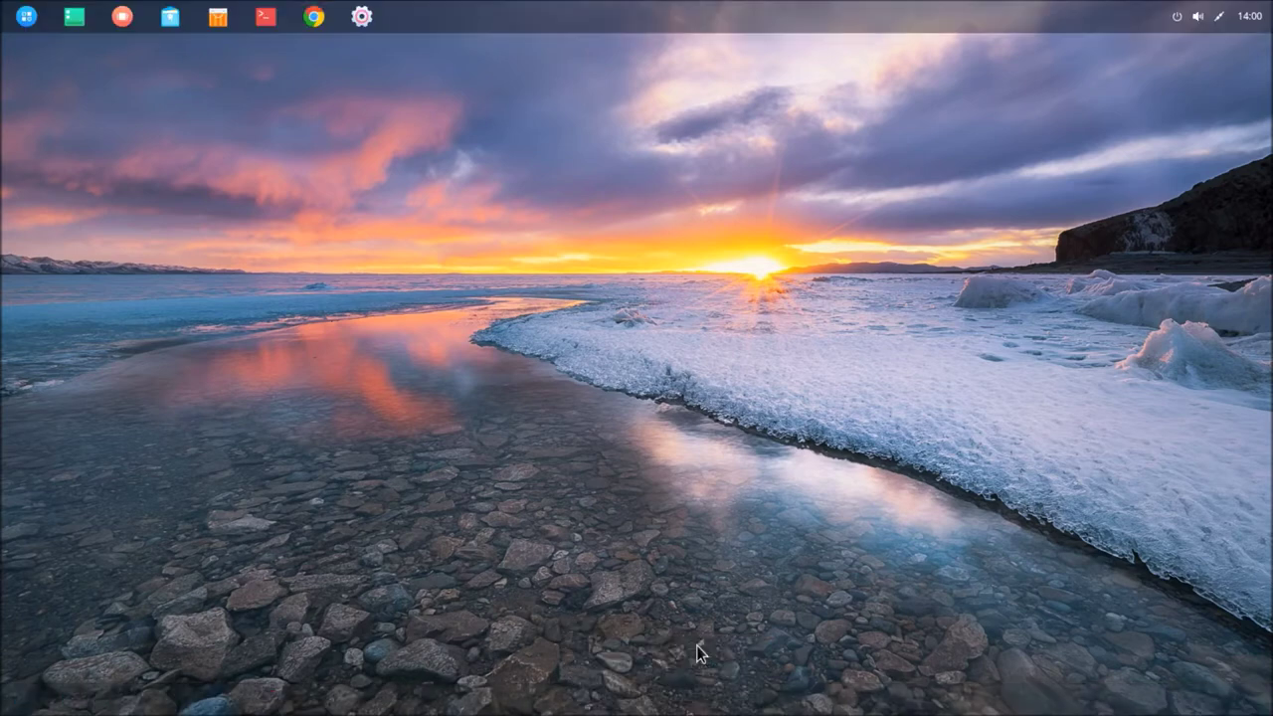
right_click(642, 27)
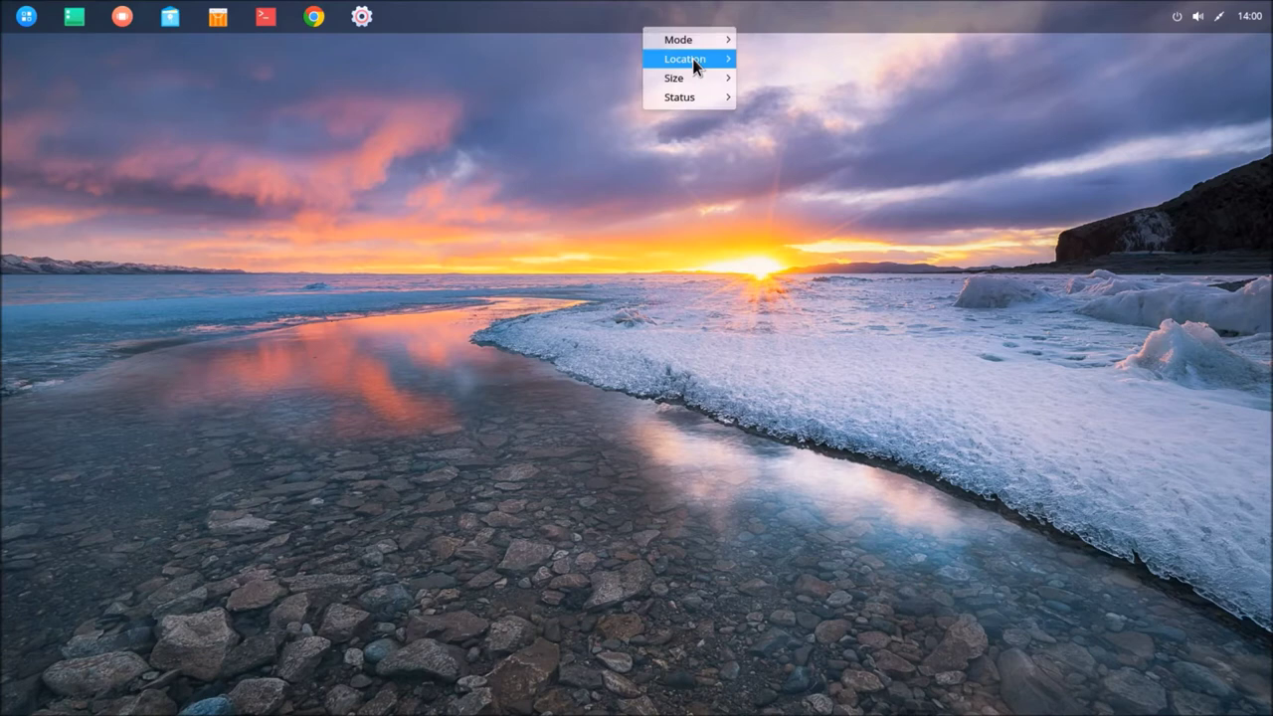
mouse_move(693, 66)
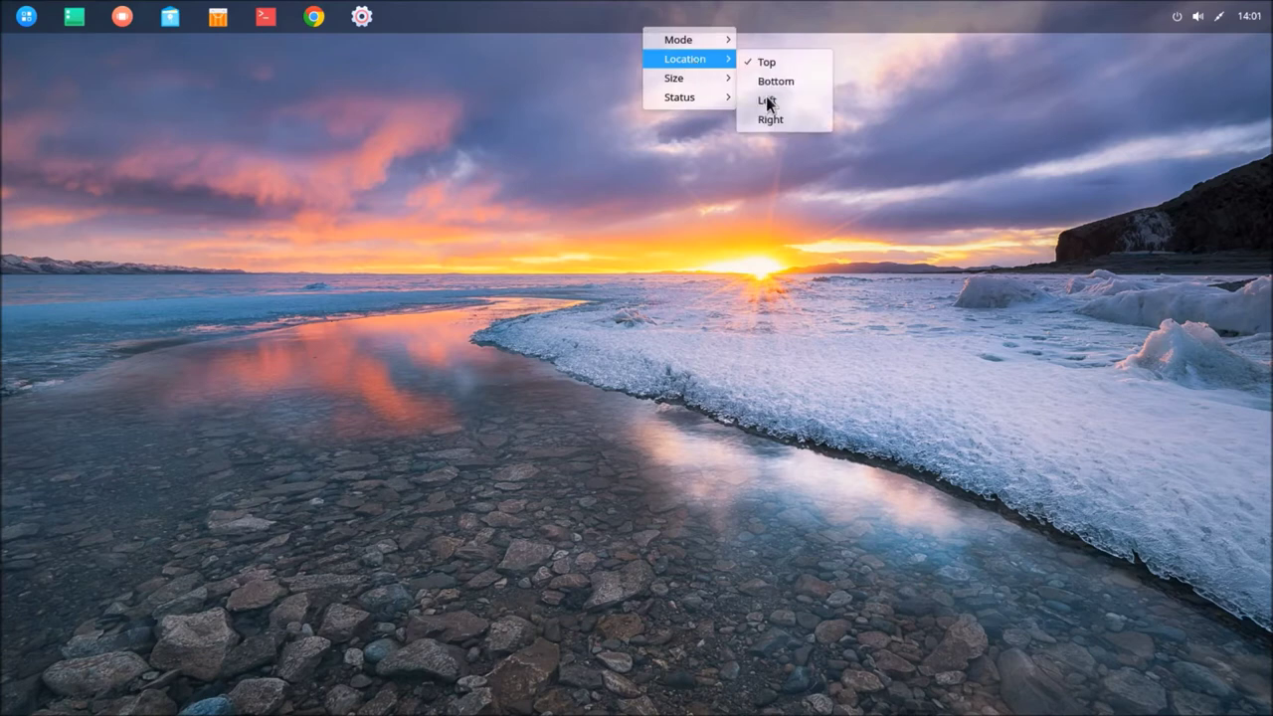
click(768, 101)
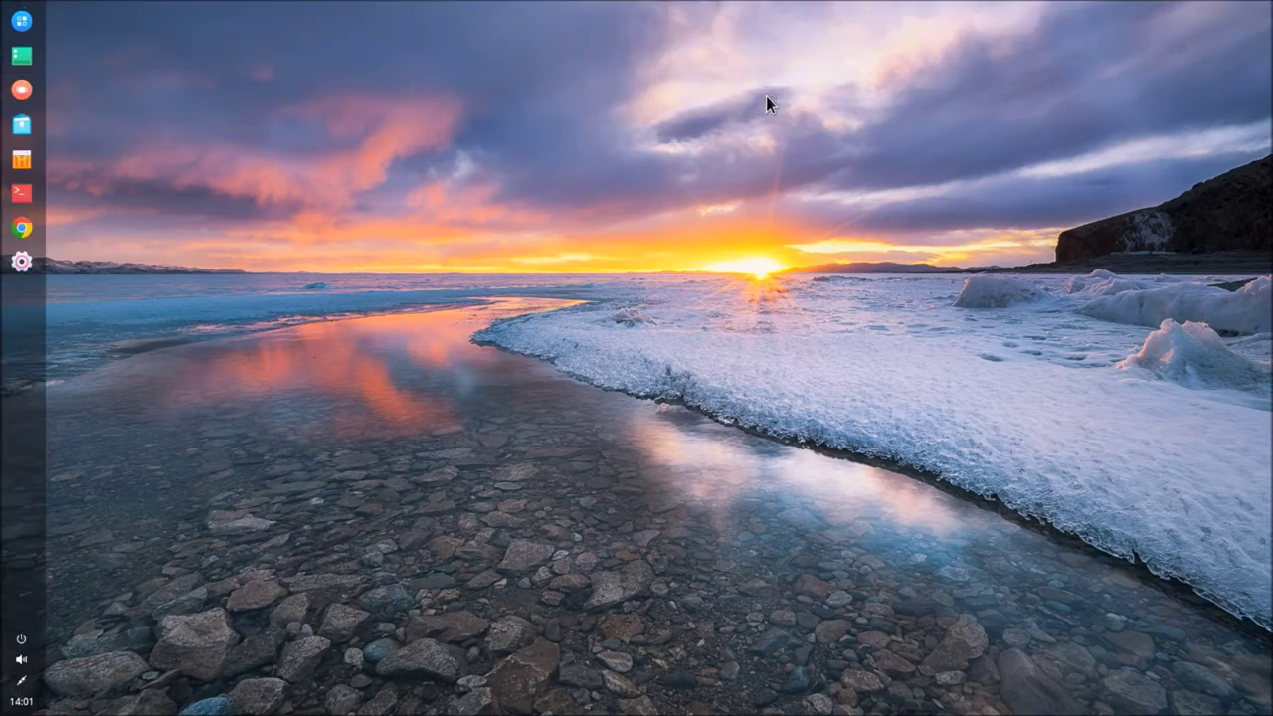
right_click(25, 406)
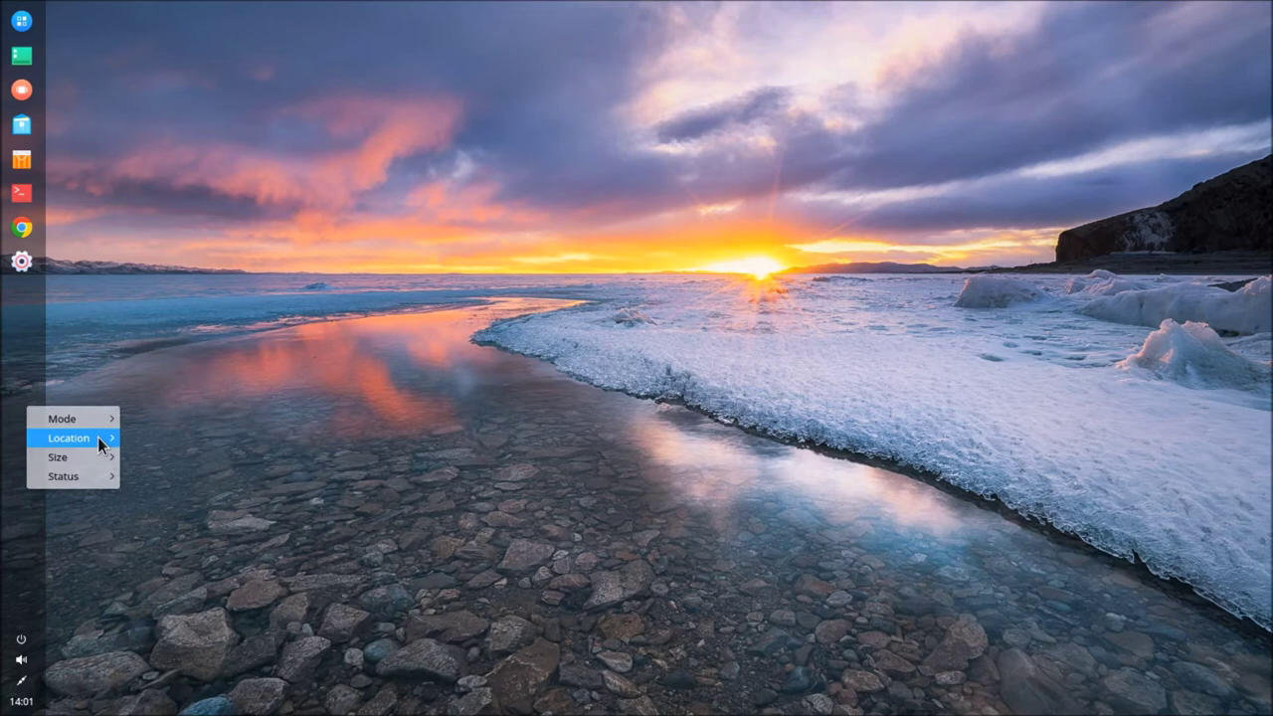
mouse_move(97, 436)
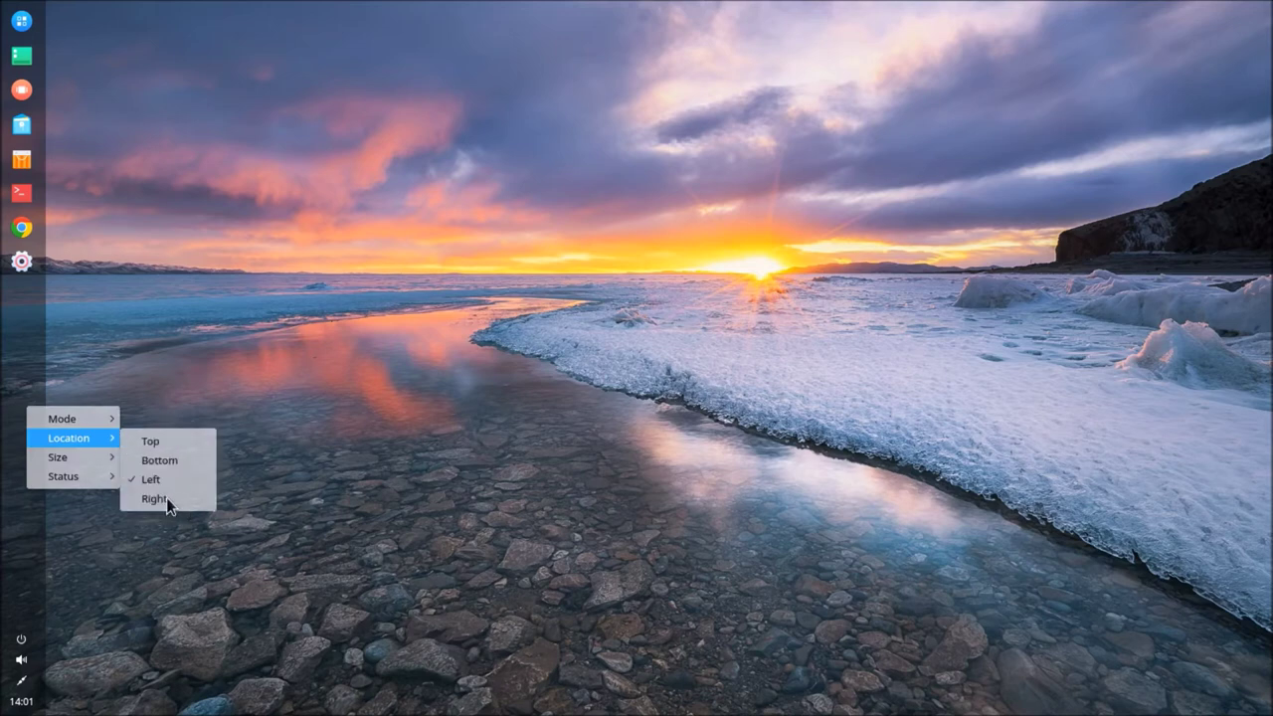
click(154, 498)
right_click(1241, 359)
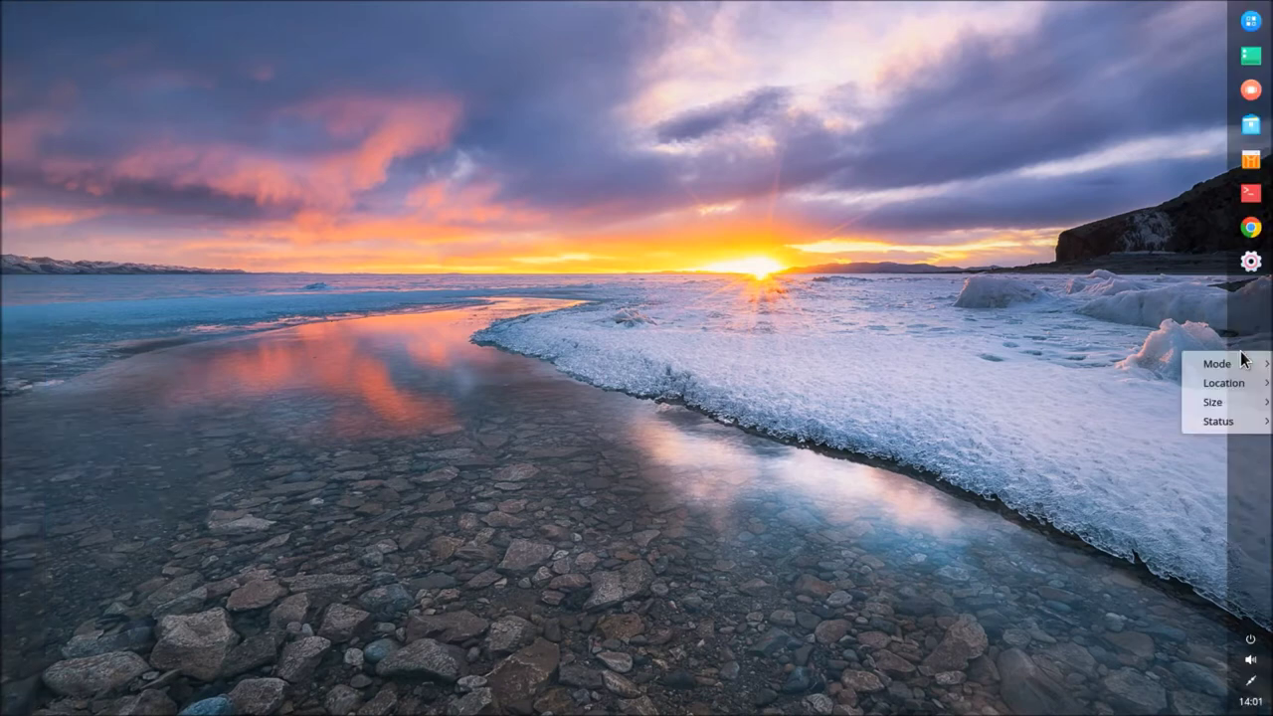
mouse_move(1213, 384)
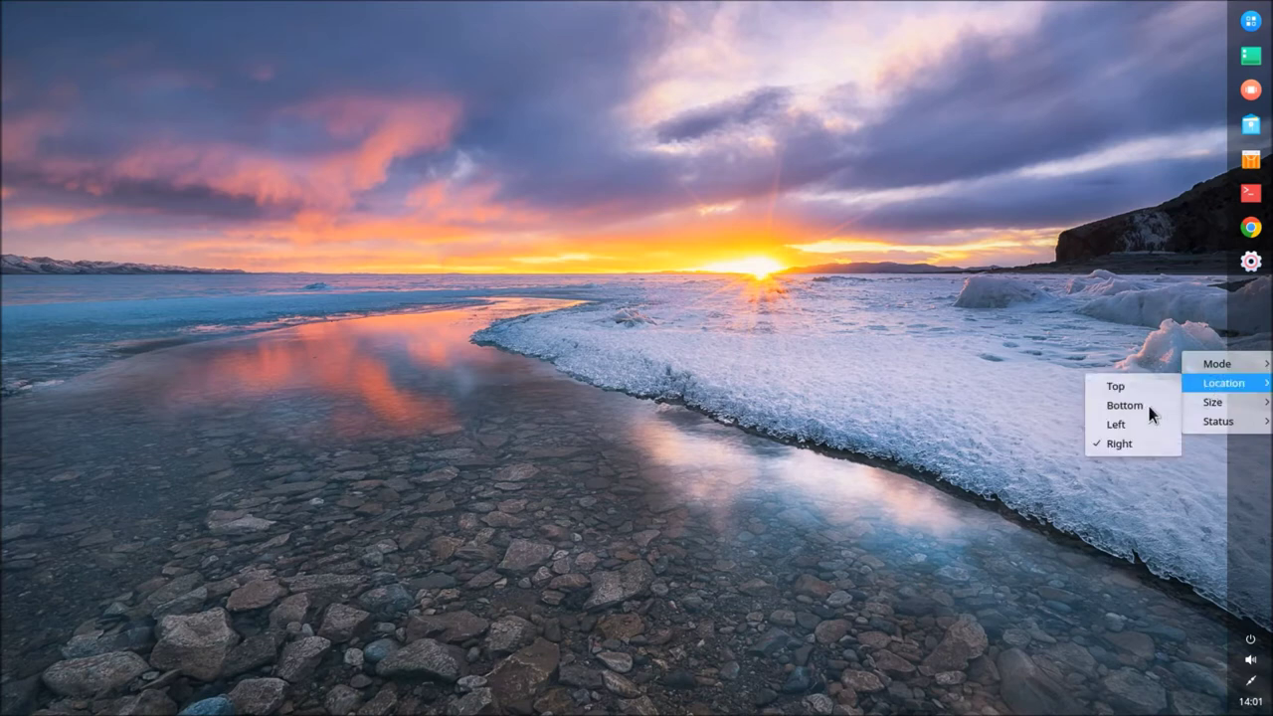
click(1114, 405)
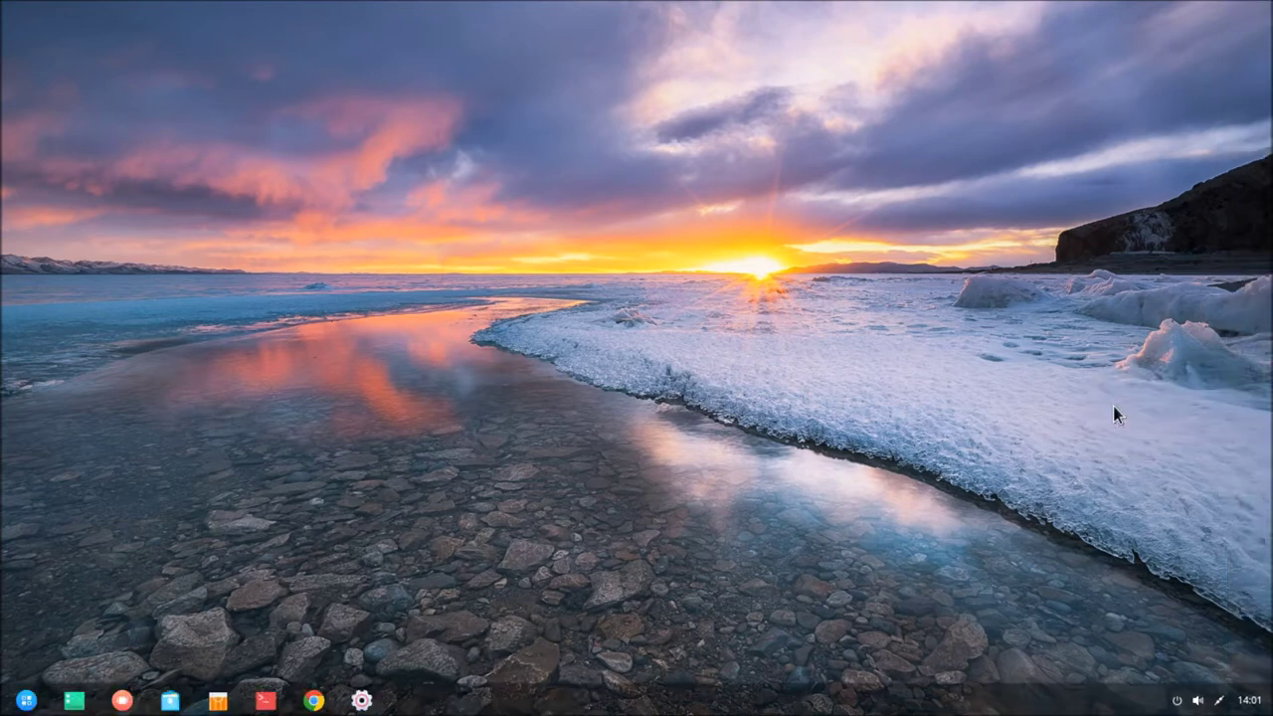
- Set the dock's size to Small
right_click(693, 706)
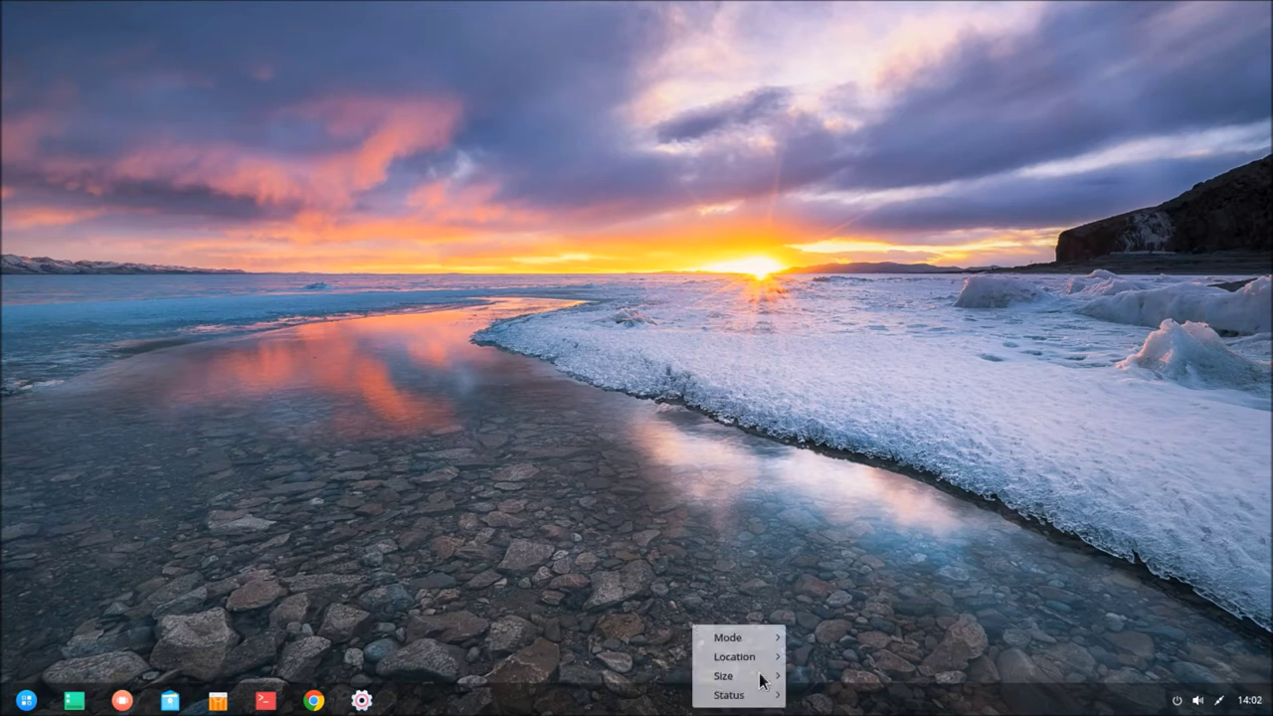
mouse_move(762, 680)
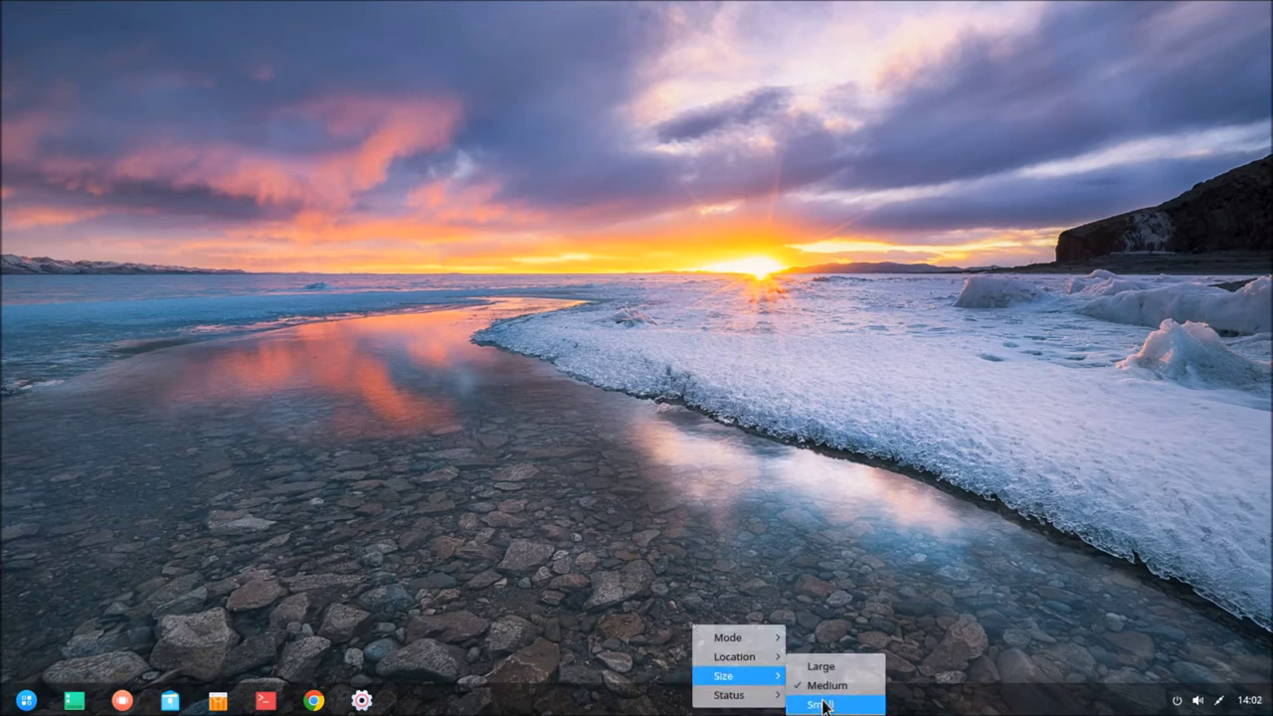
click(823, 702)
- Set the dock's size to Large
right_click(737, 706)
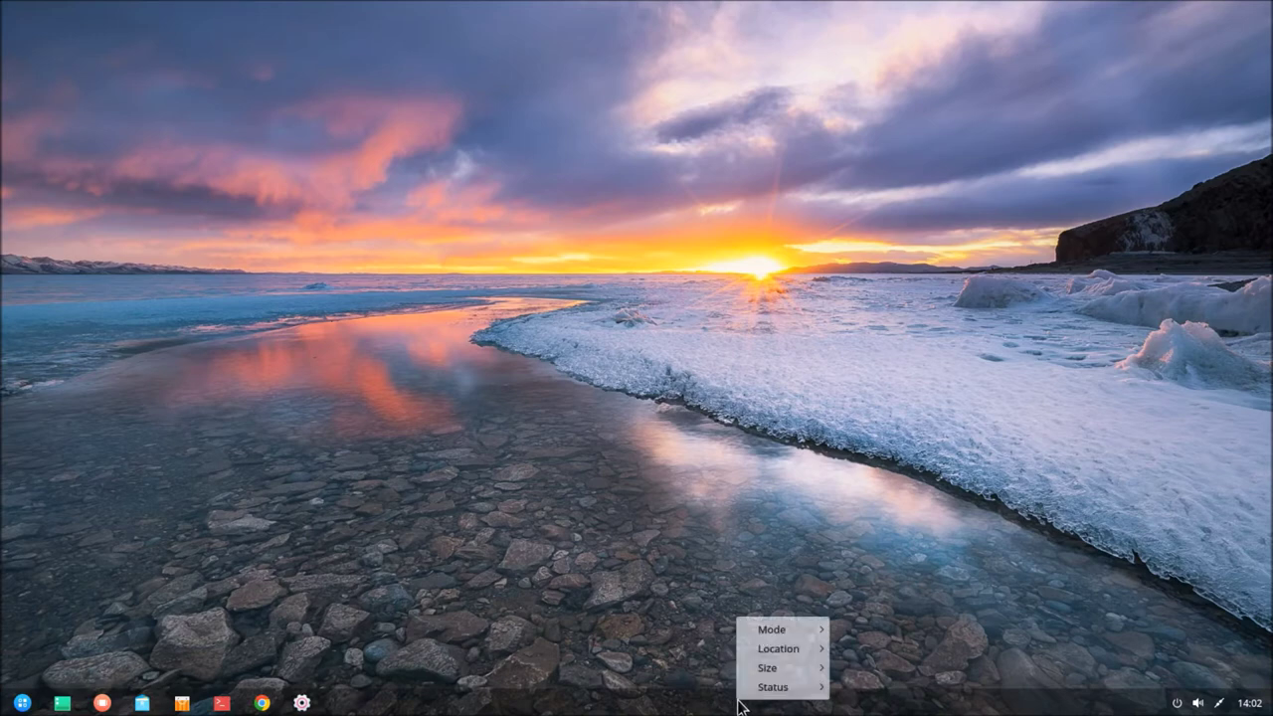
mouse_move(806, 677)
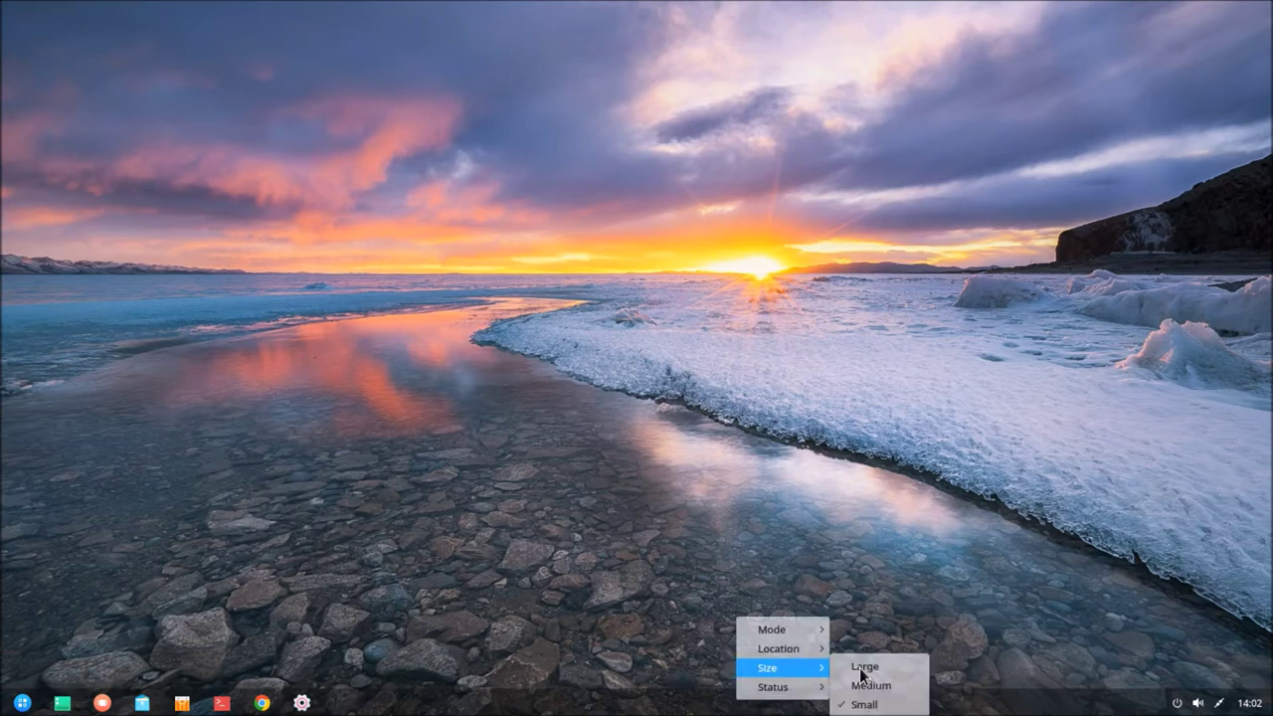
click(861, 675)
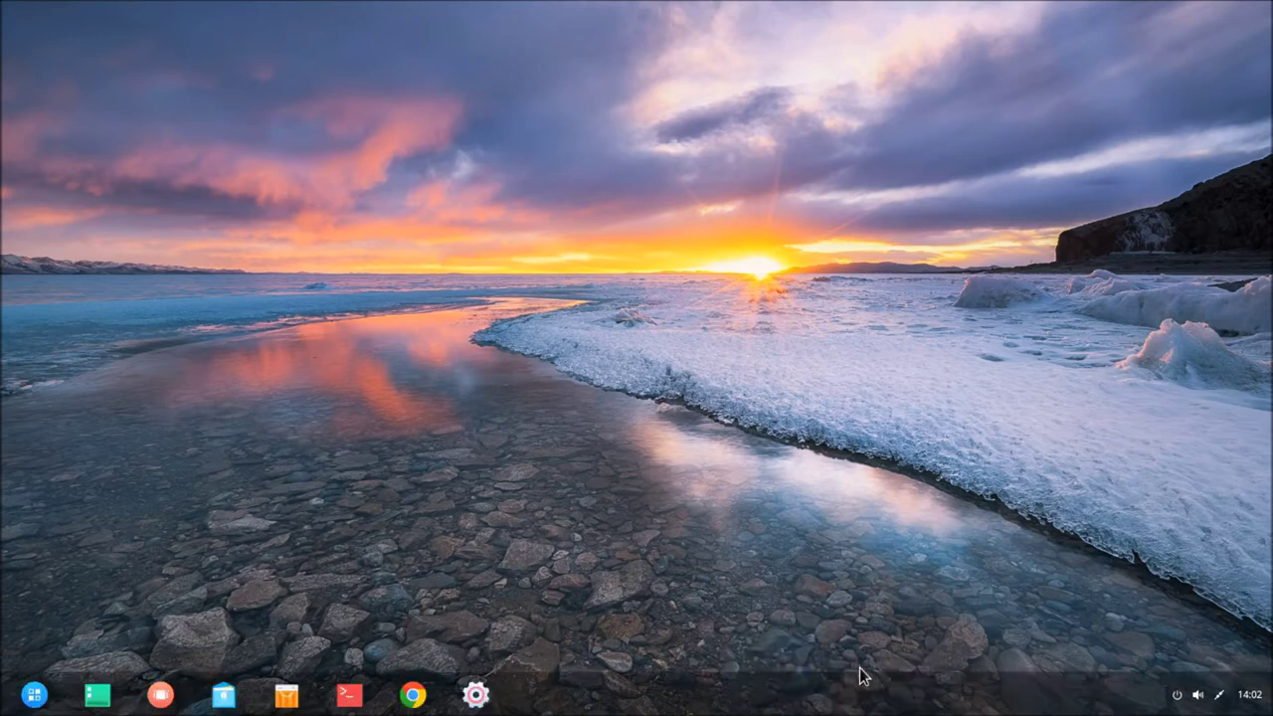
- Set the dock's status to Keep Hidden and reveal the hidden dock at the screen edge
right_click(727, 704)
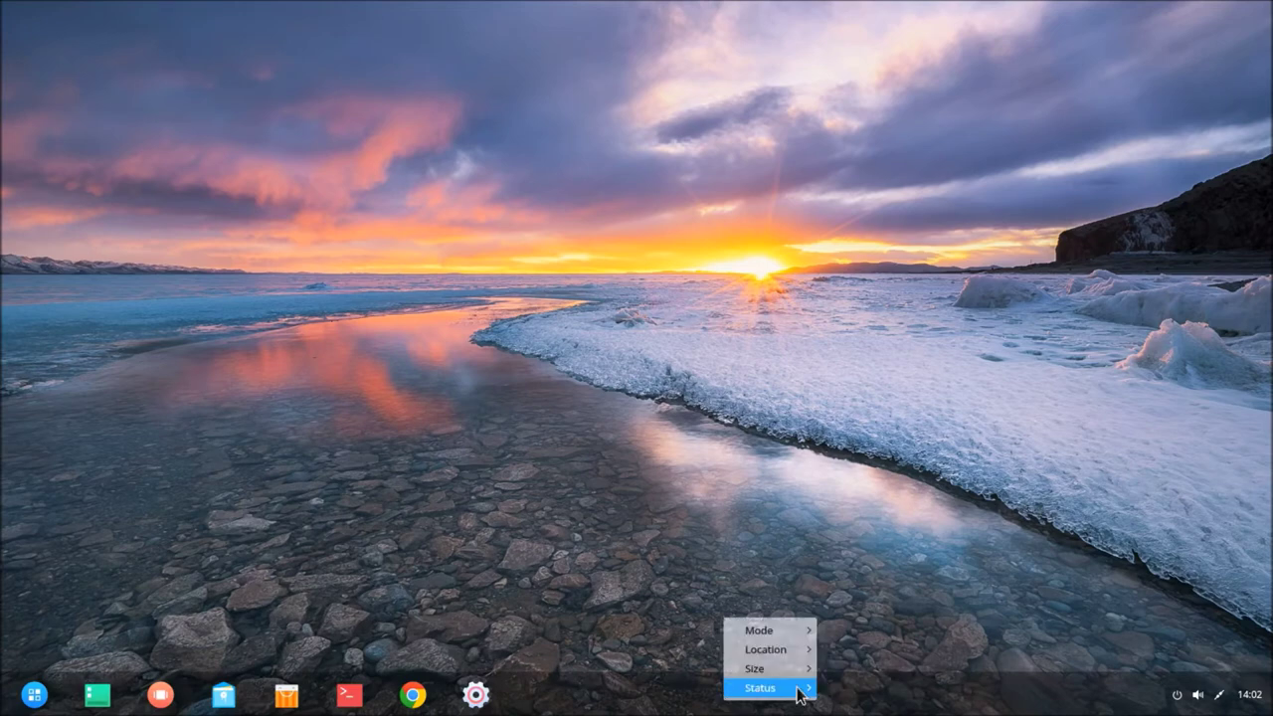
mouse_move(798, 693)
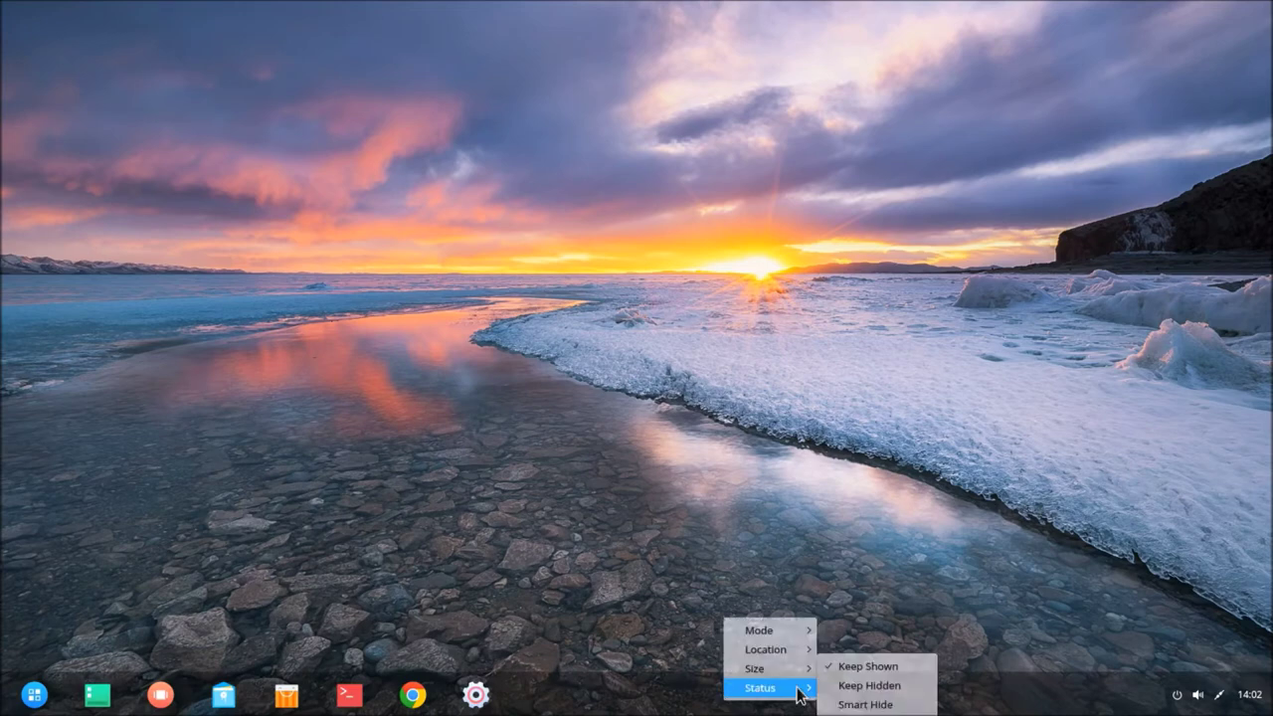
click(868, 693)
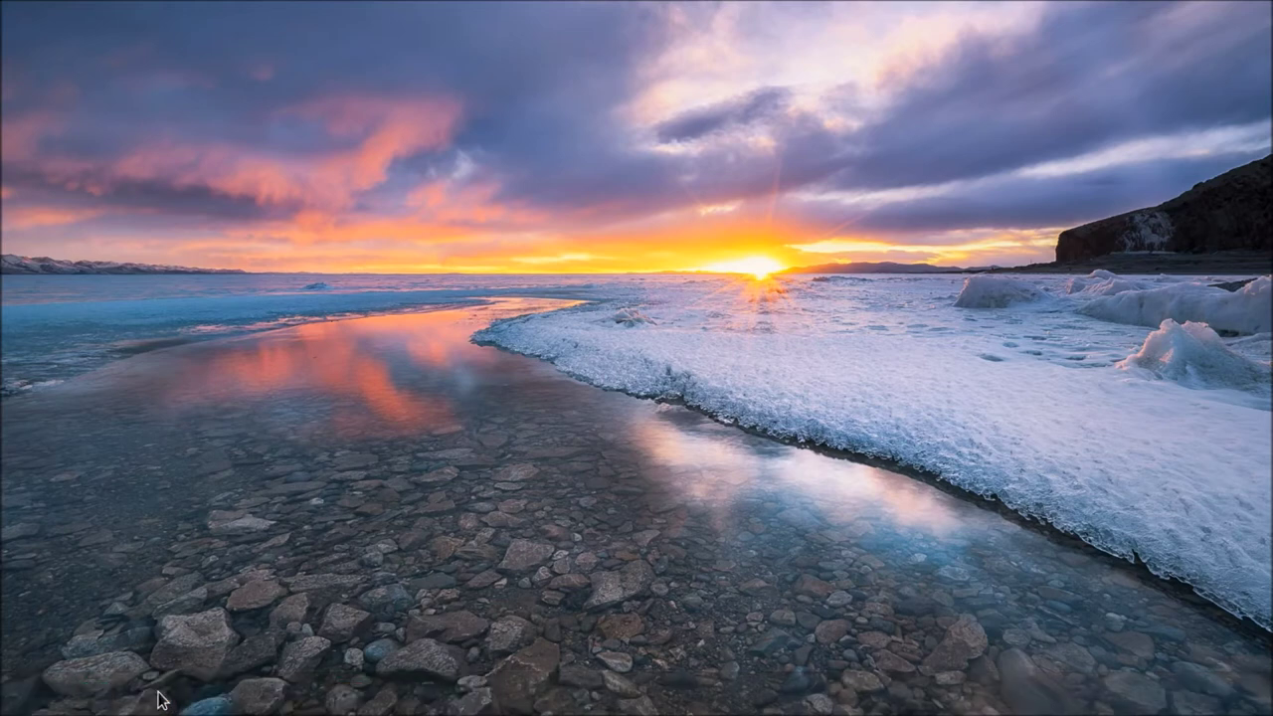
mouse_move(552, 714)
mouse_move(633, 713)
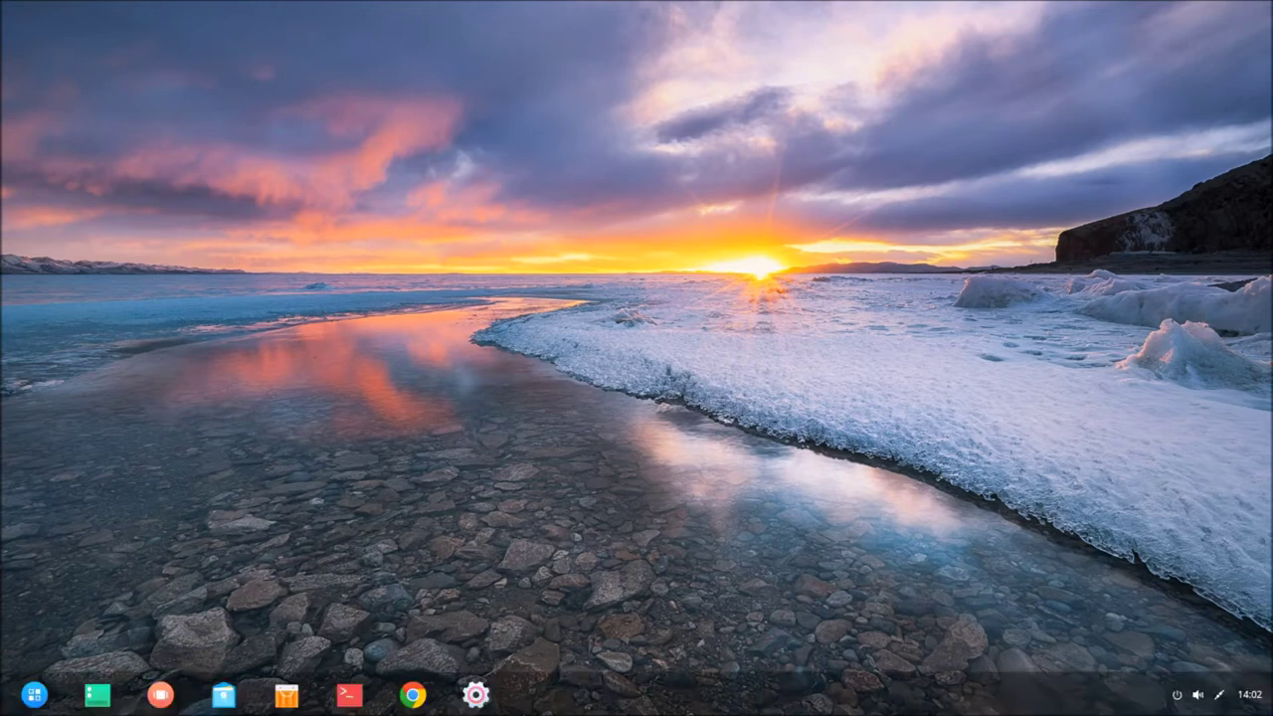
- Set the dock's status to Smart Hide
right_click(632, 704)
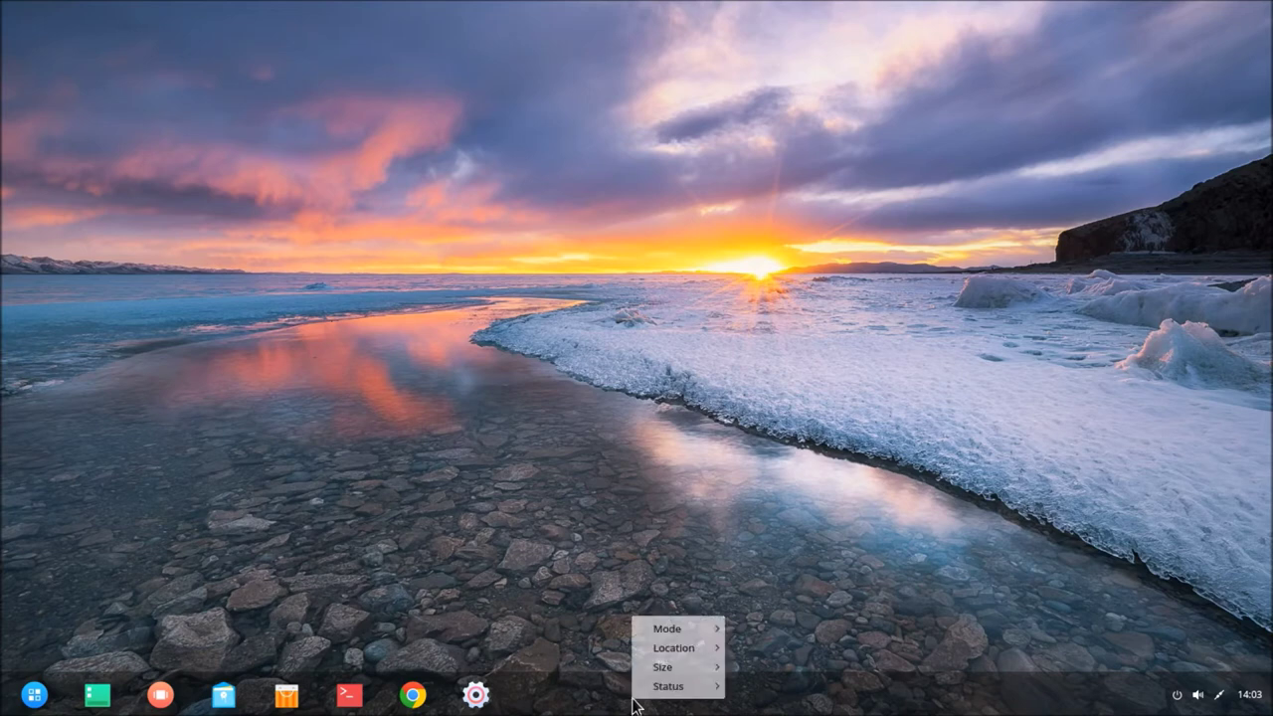
click(702, 693)
click(786, 705)
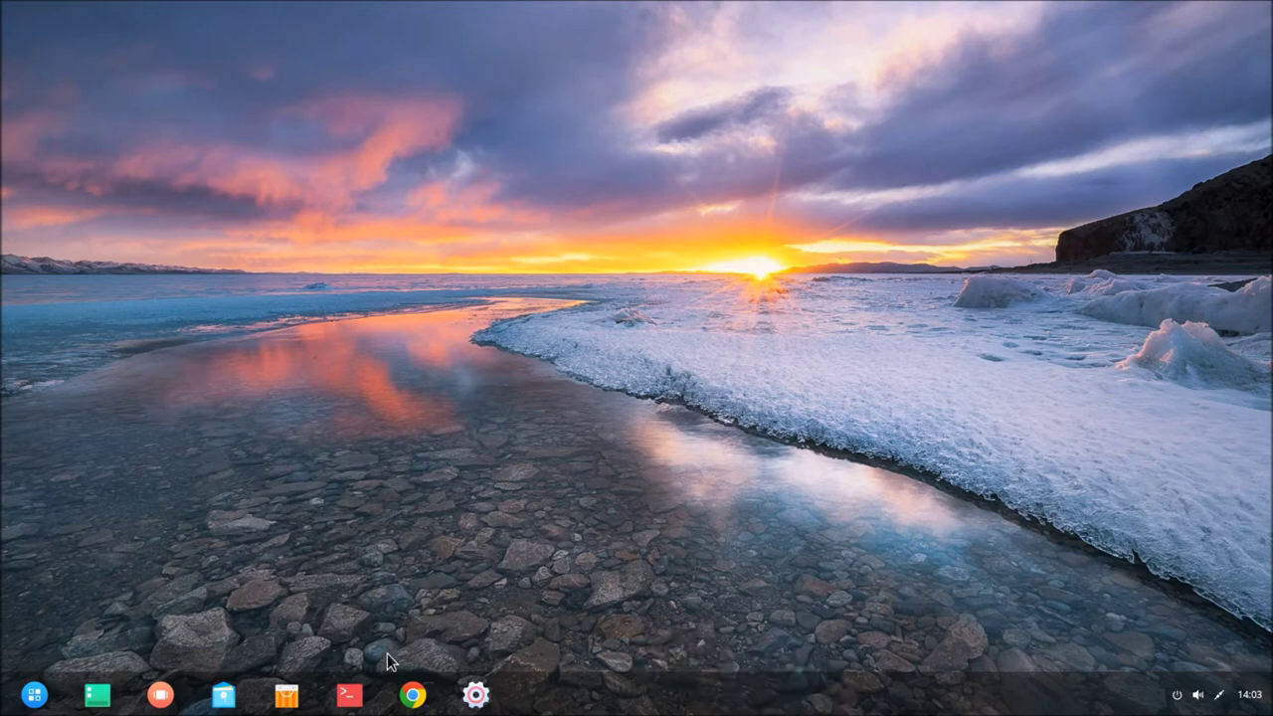
- Test Smart Hide by opening a terminal and moving its window down over the dock area, and close the terminal
click(350, 696)
drag(653, 408, 654, 426)
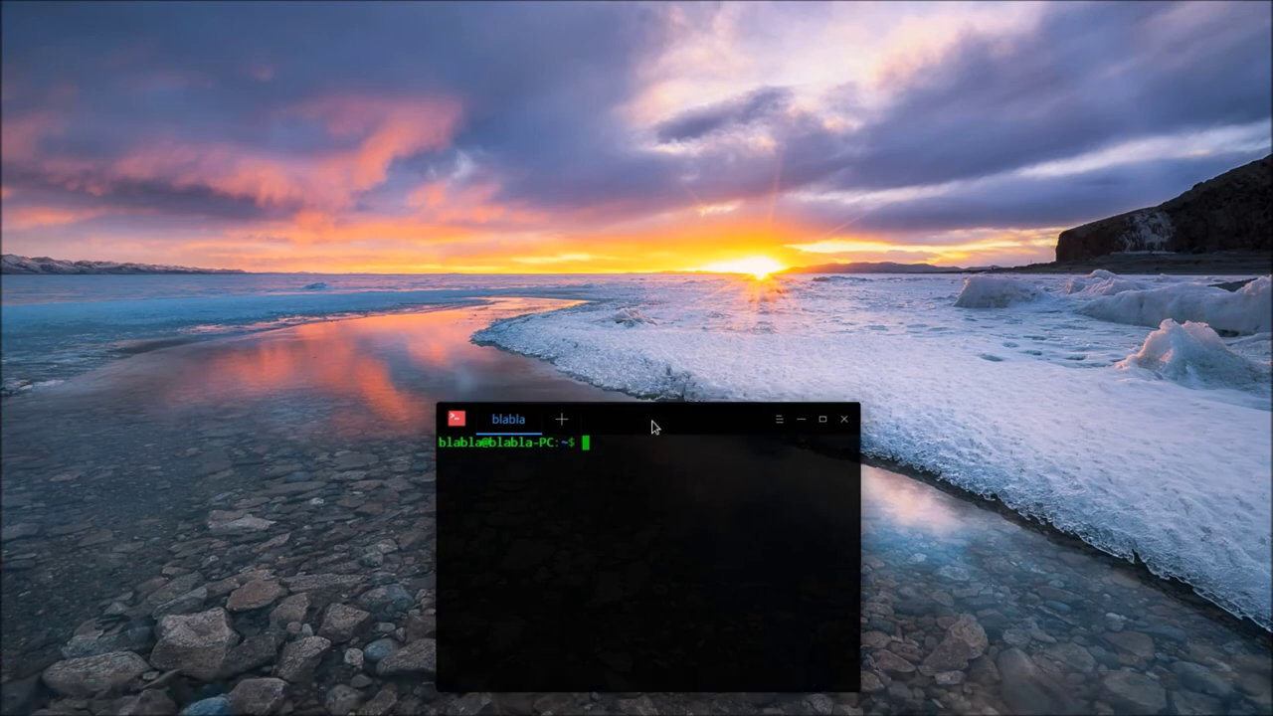
key(alt+F4)
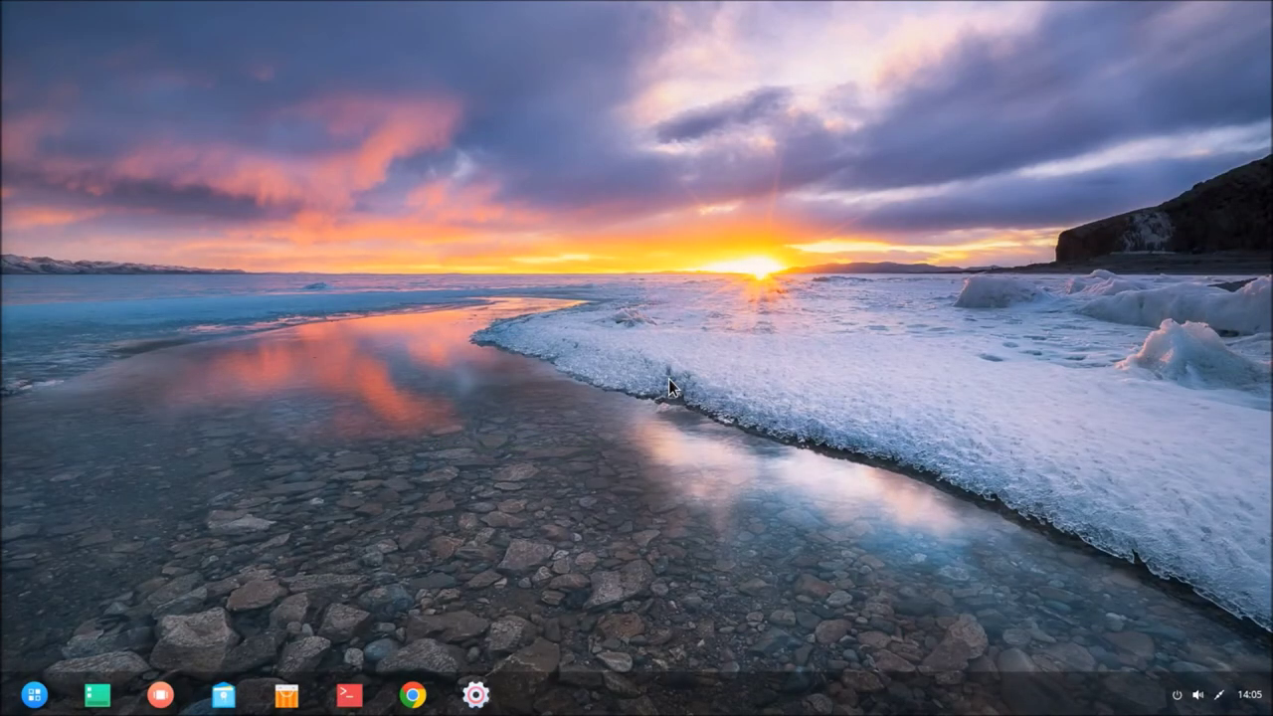
- Open All Settings in the control center and look at the Accounts, Display and Default Applications sections
click(485, 700)
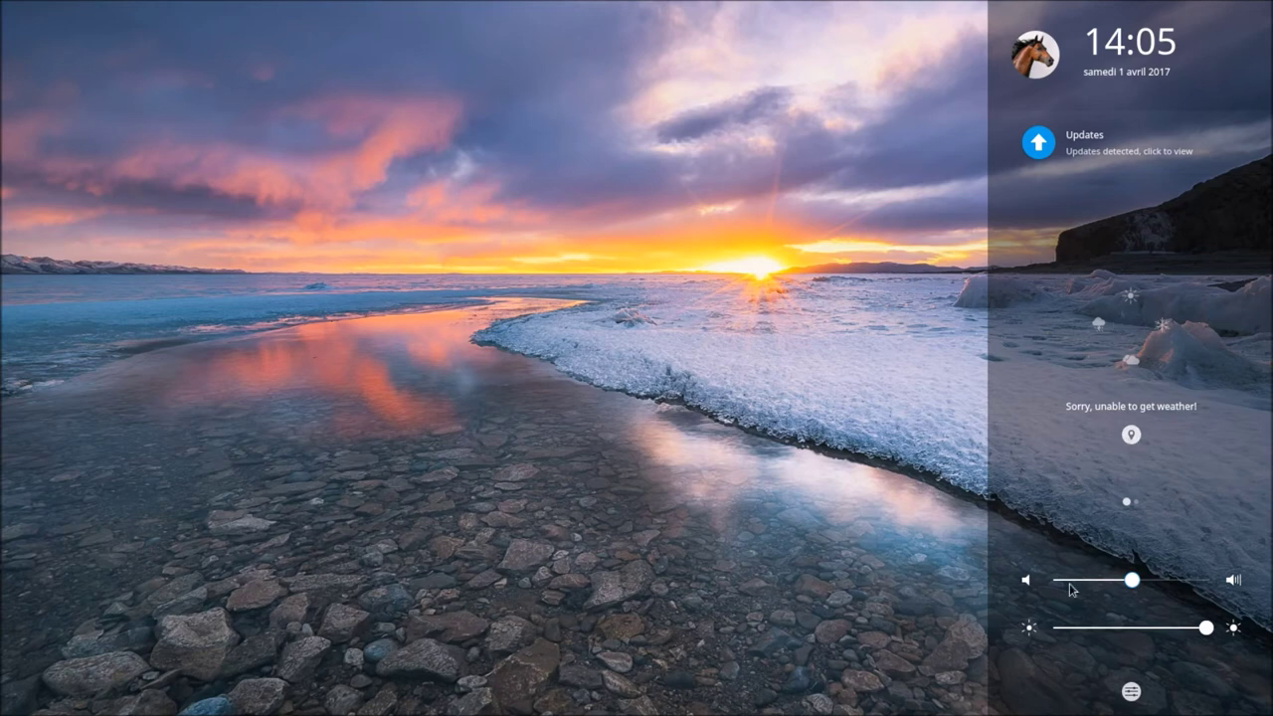
click(1131, 693)
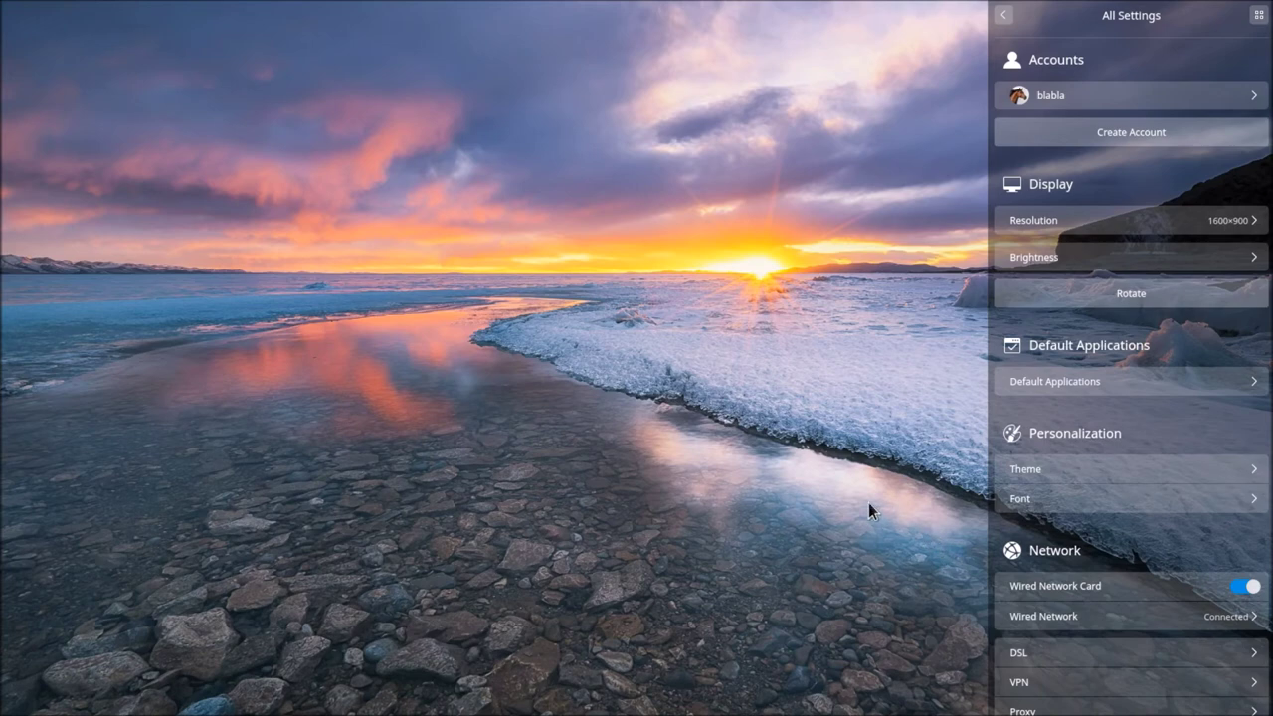
click(1257, 16)
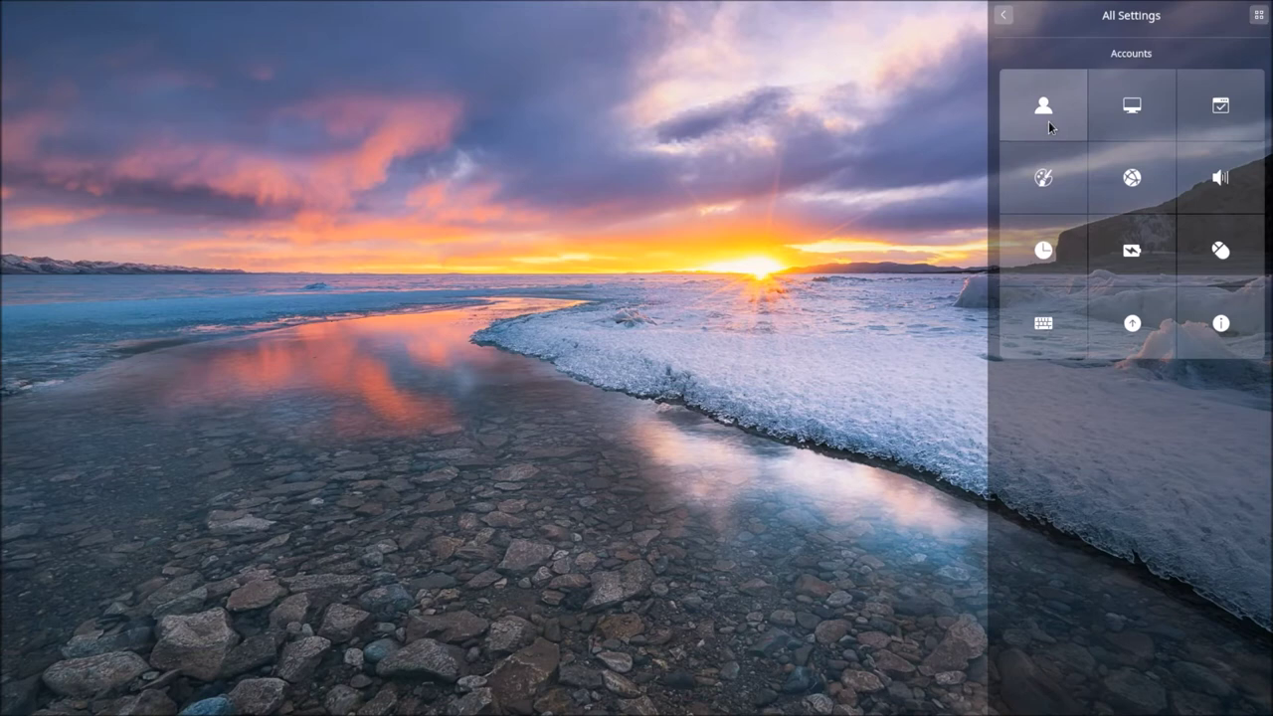
click(1048, 120)
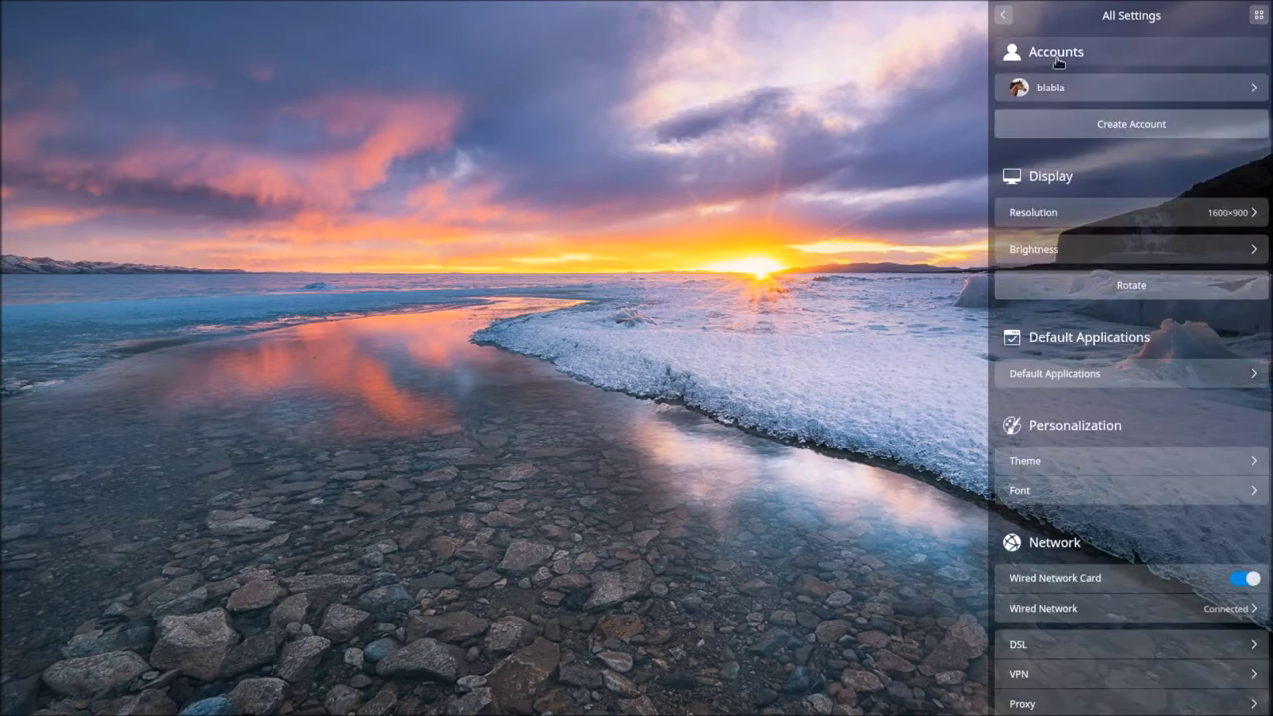
click(1256, 15)
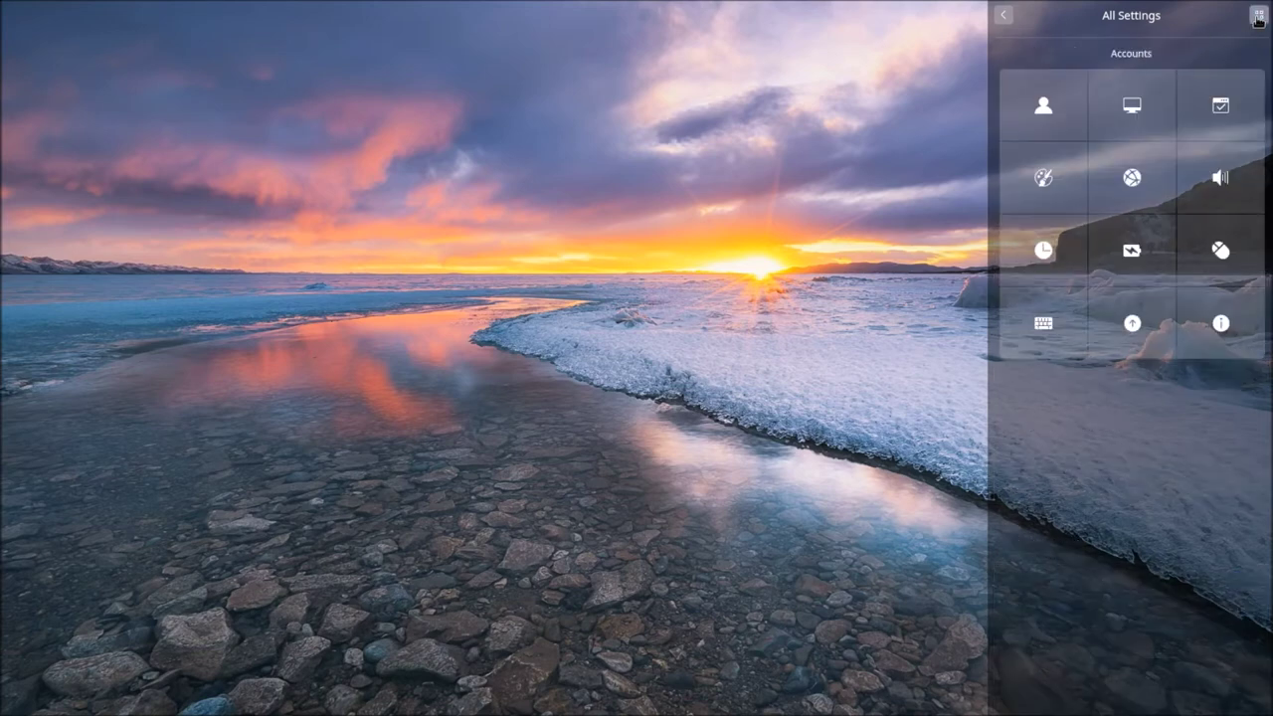
click(1156, 103)
click(1257, 16)
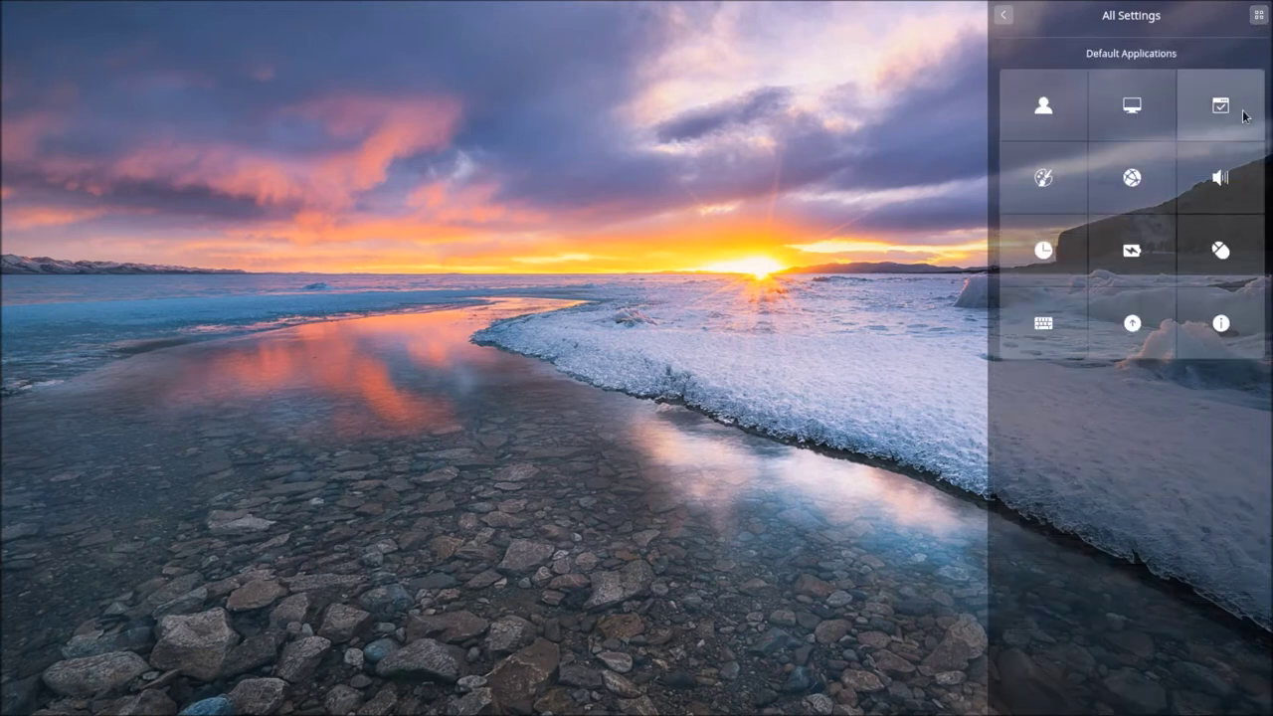
click(1243, 116)
- Look through the Personalization, Network and Sound sections of the system settings
click(1259, 16)
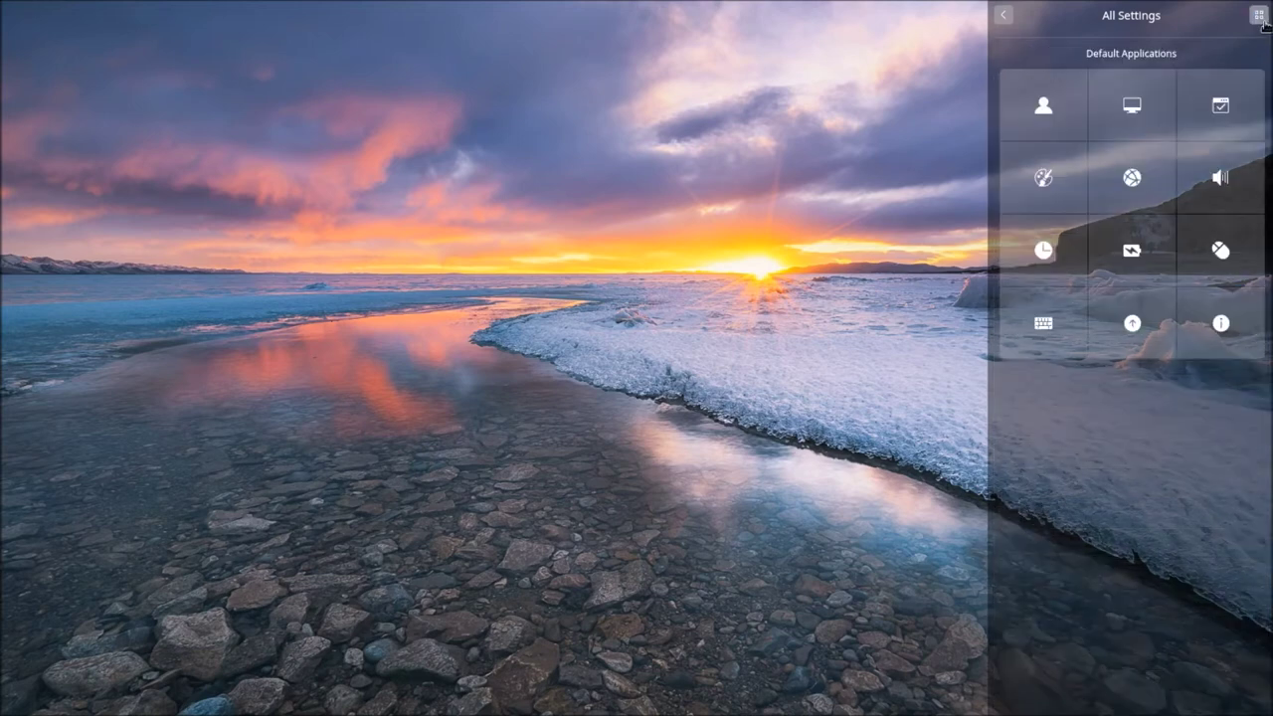
click(1056, 189)
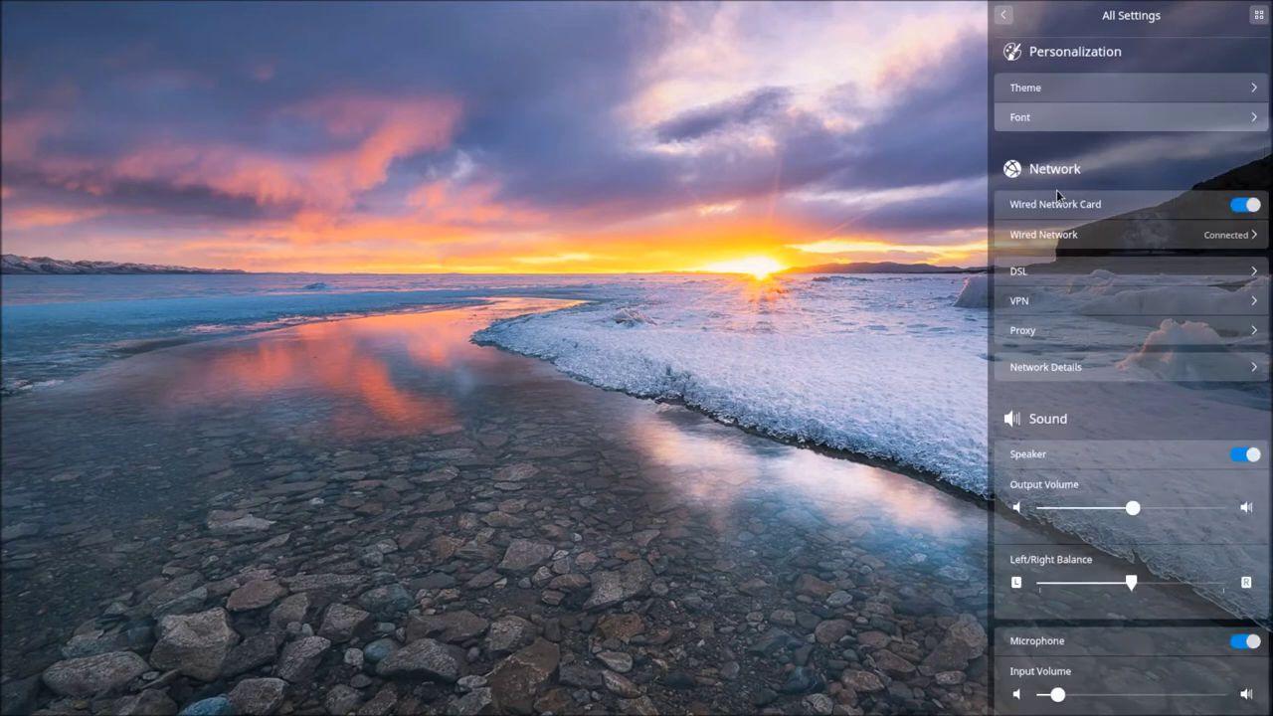
click(1259, 16)
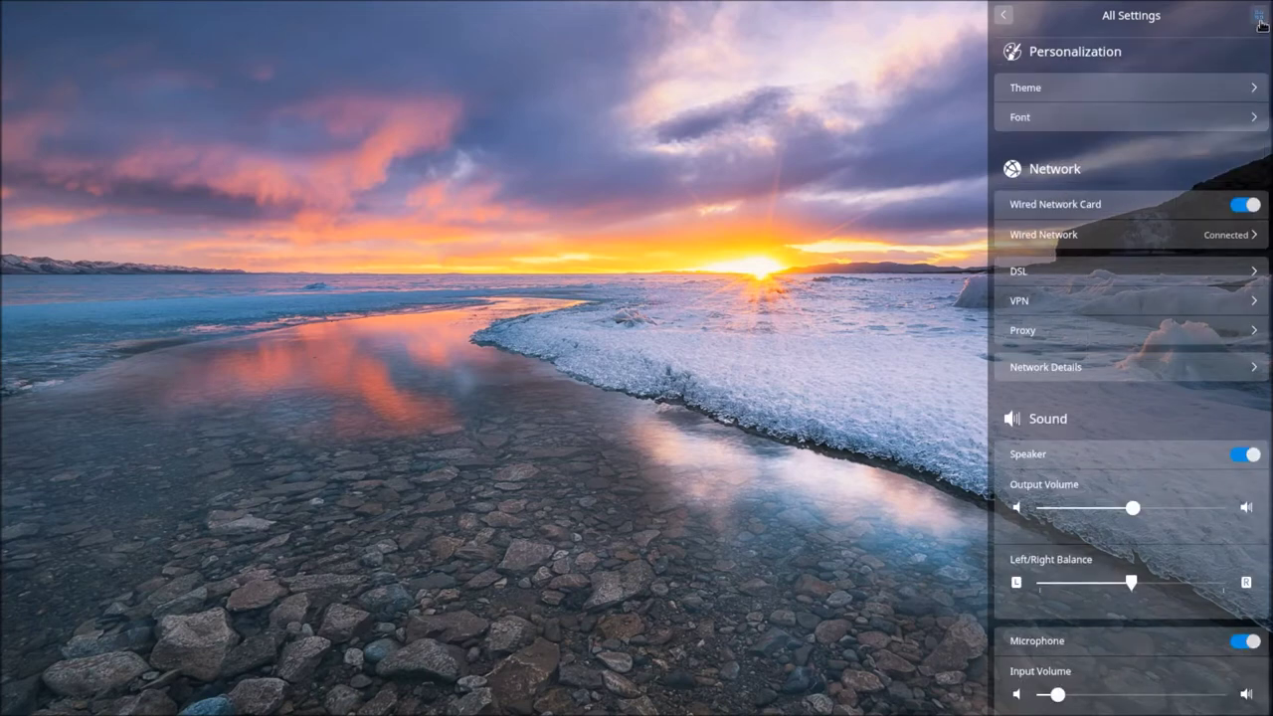
click(1131, 179)
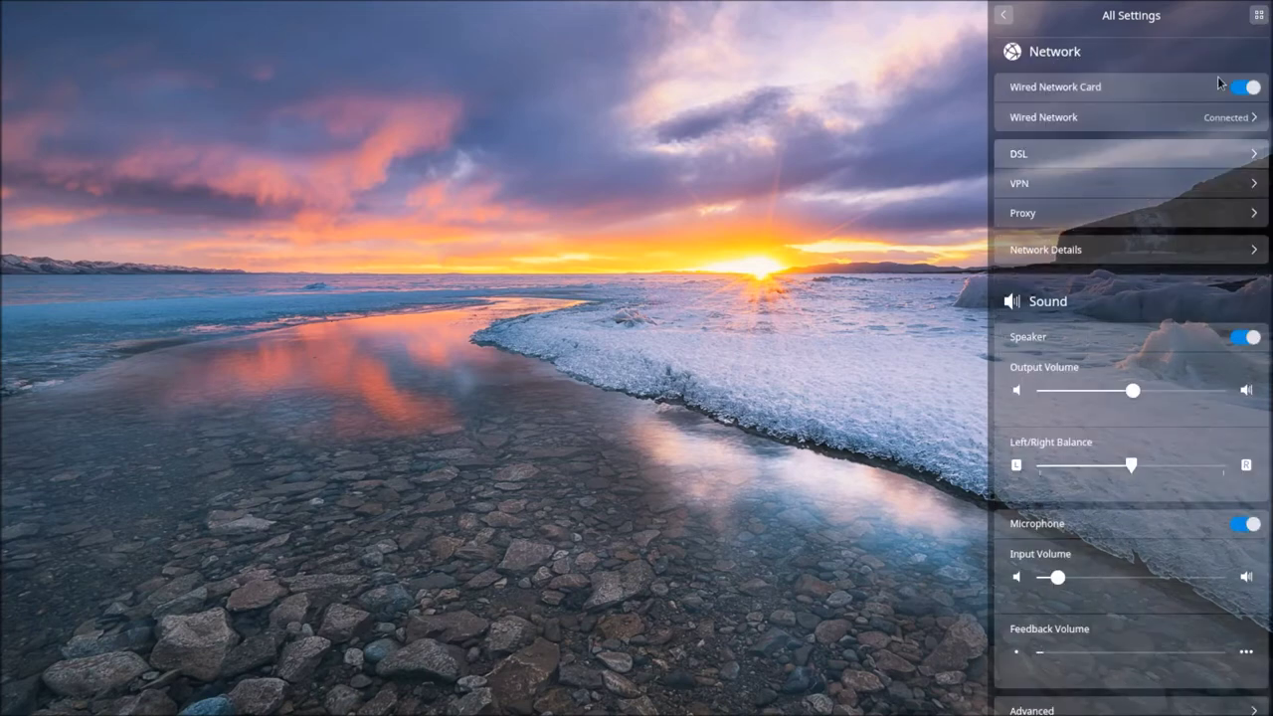
click(1259, 16)
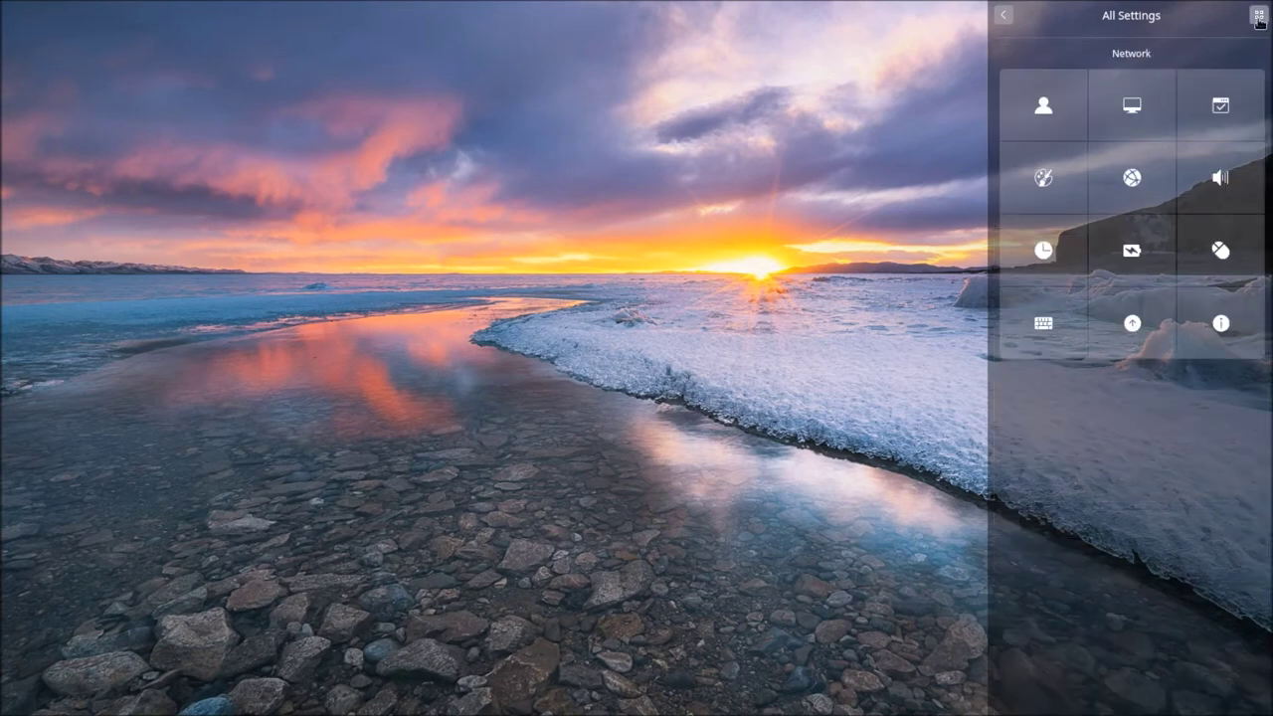
click(1226, 185)
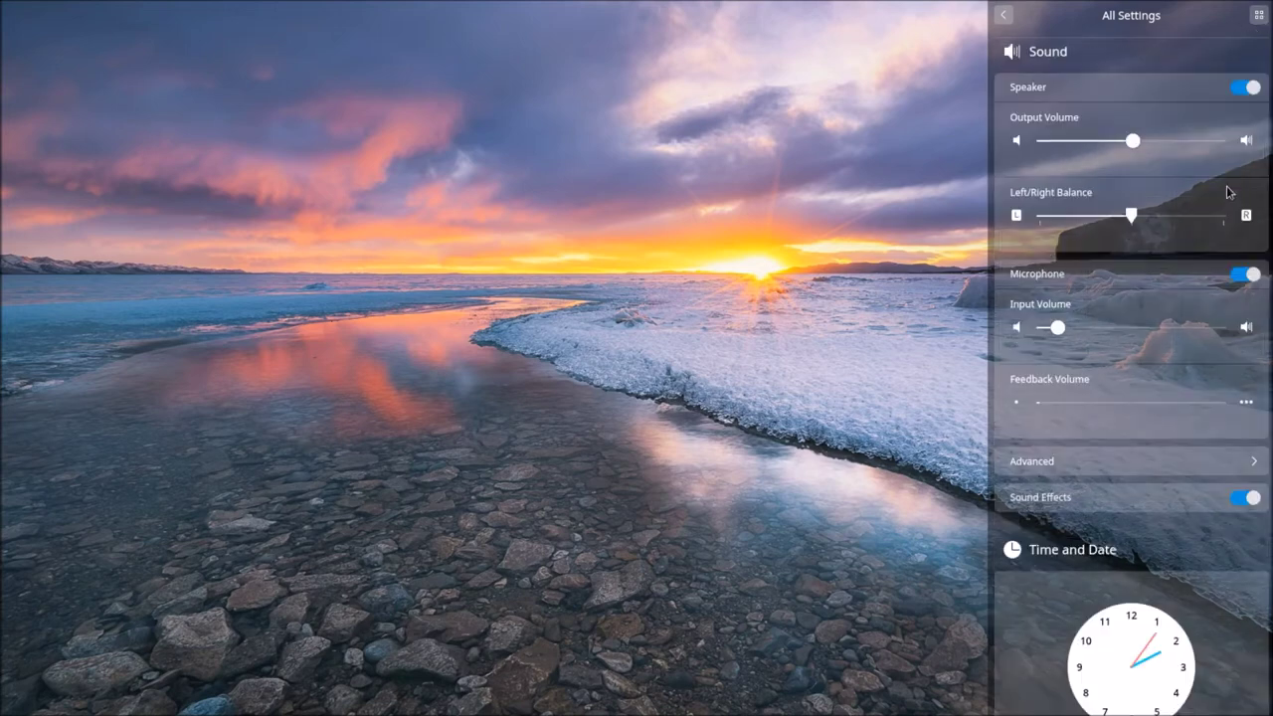
- Look through the Time and Date, Power Management, and Mouse and Touchpad settings
click(1261, 18)
click(1056, 277)
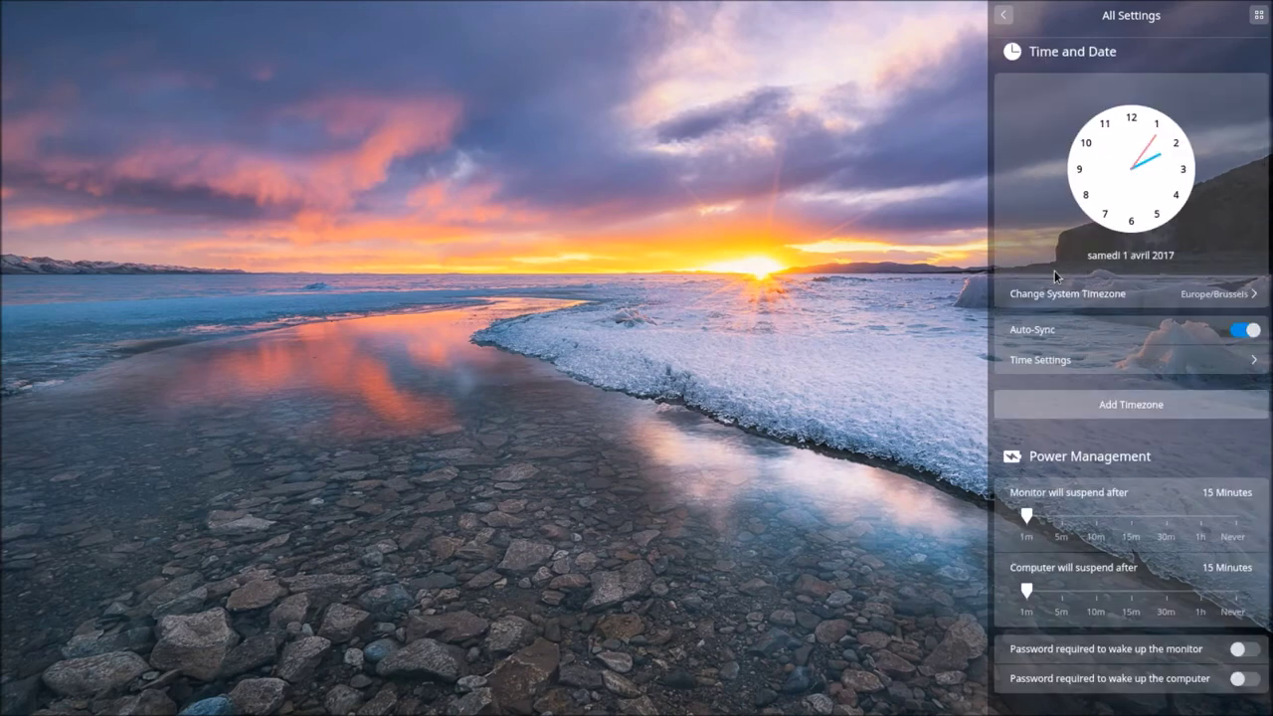
click(1259, 15)
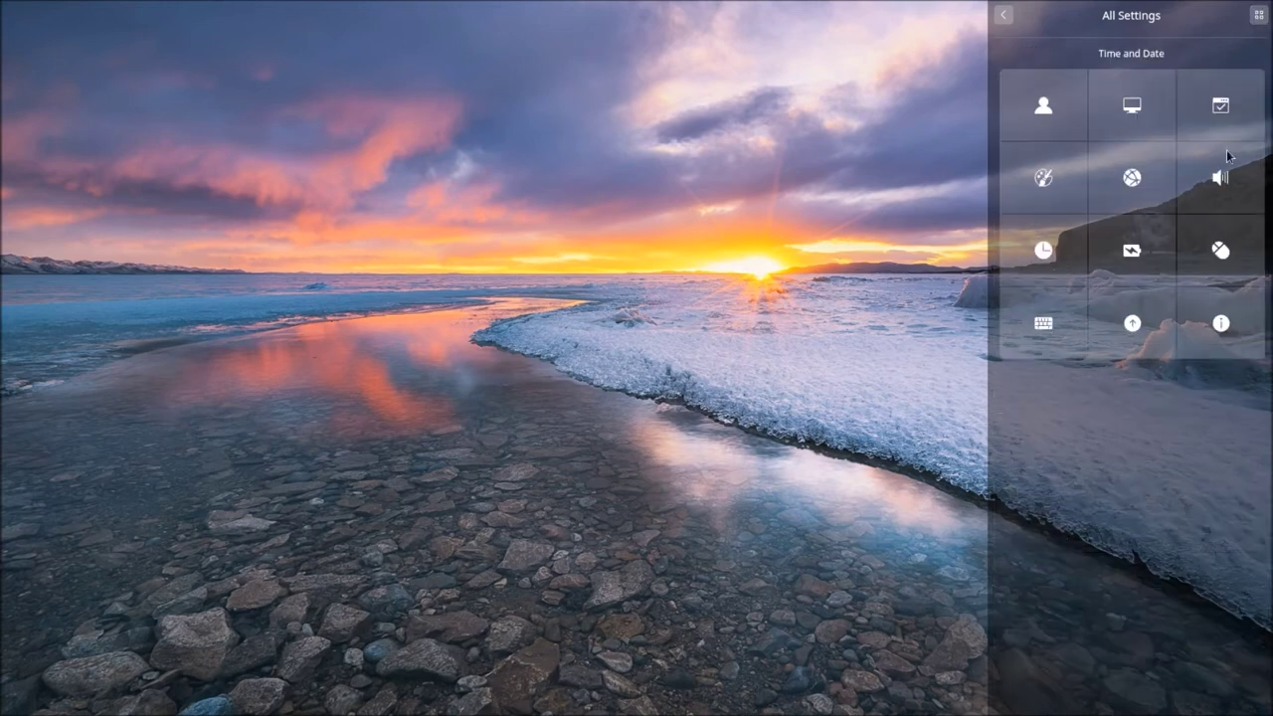
click(1146, 253)
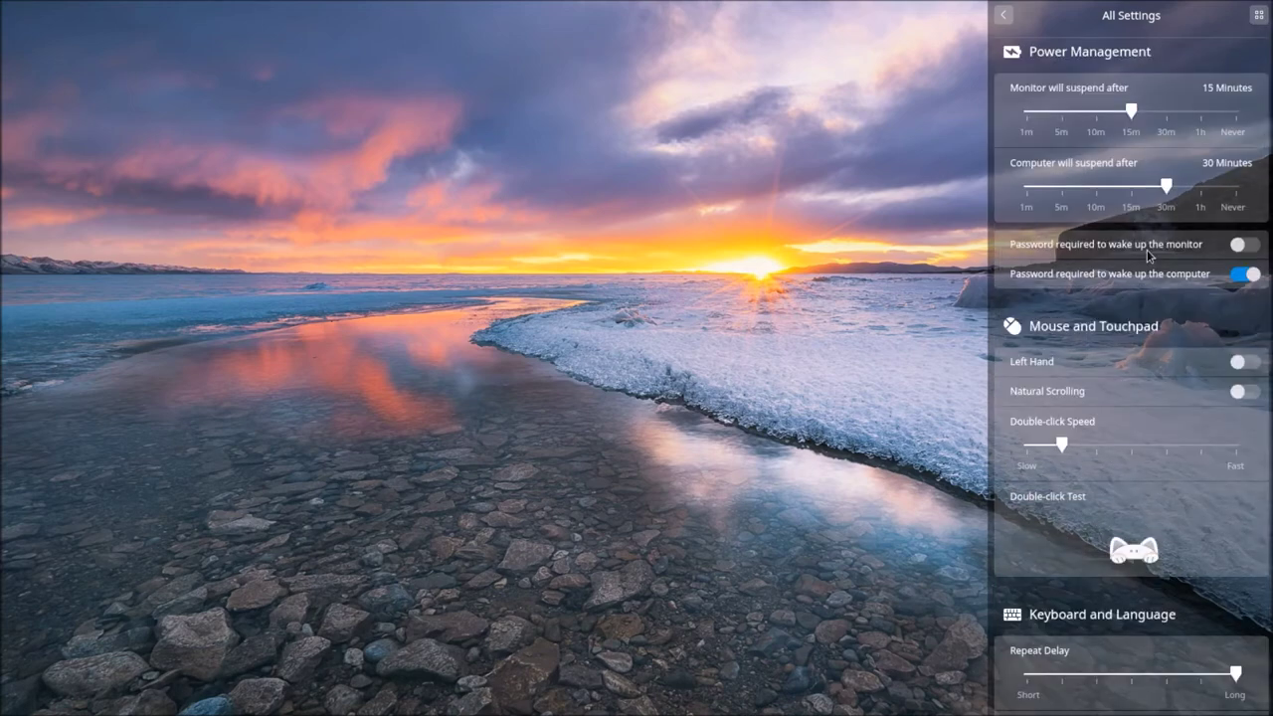
click(1259, 17)
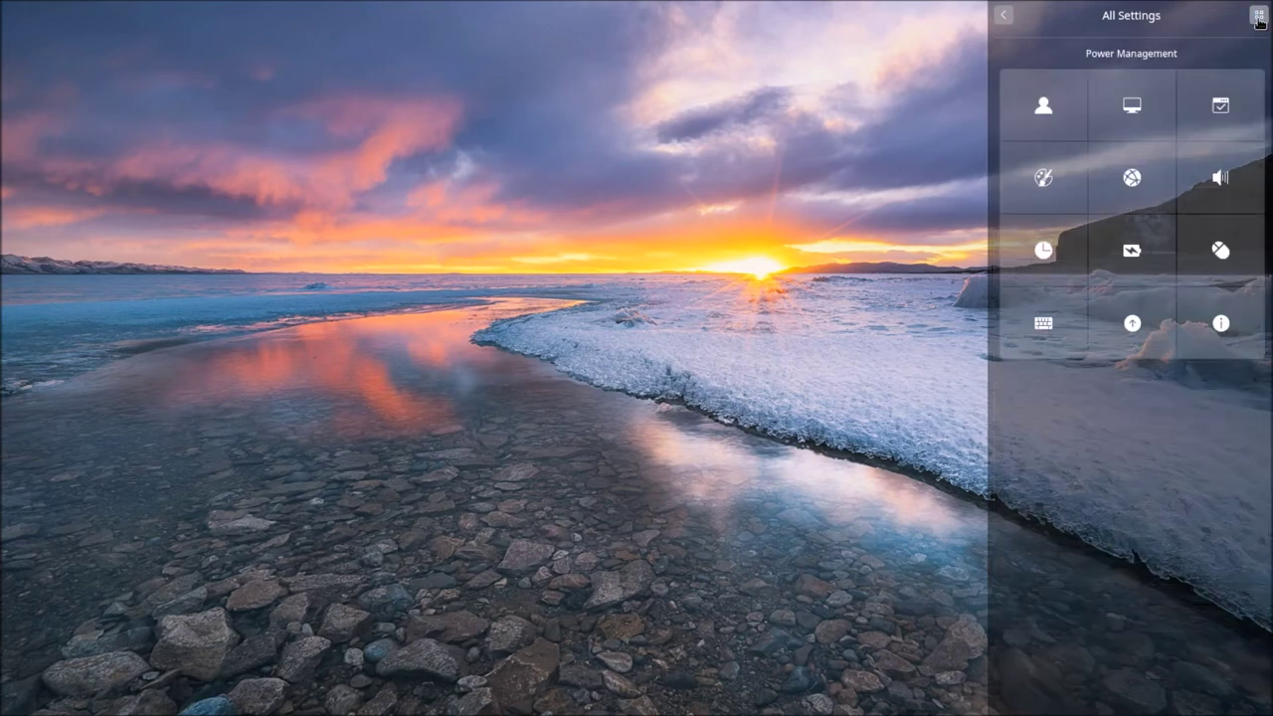
click(1218, 256)
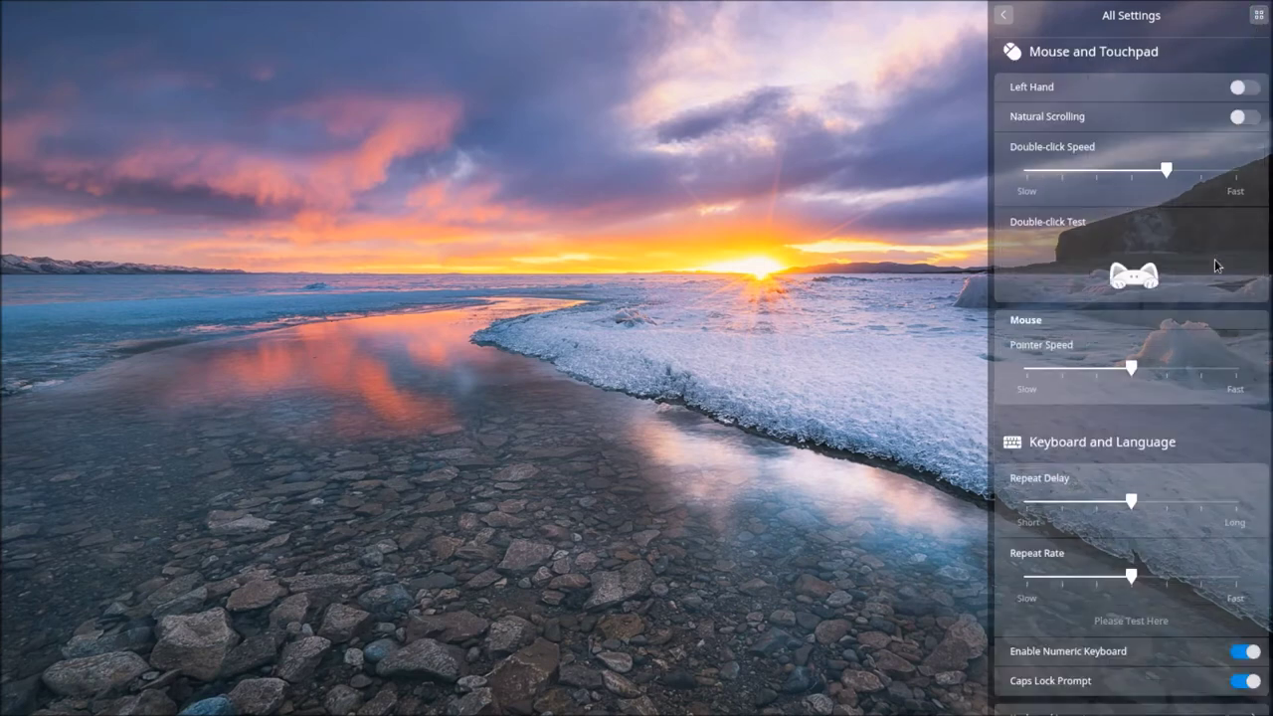
- Go to the Keyboard and Language settings and open the list of keyboard layouts available to add
click(1259, 17)
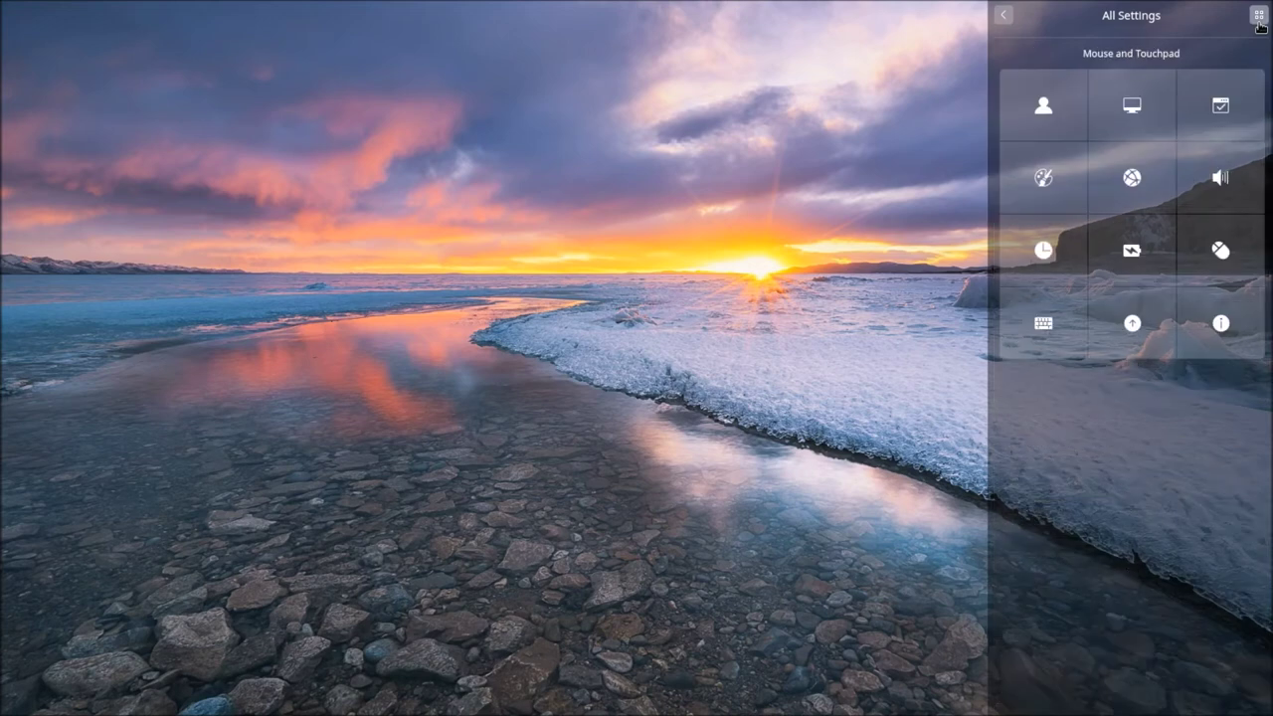
click(1040, 322)
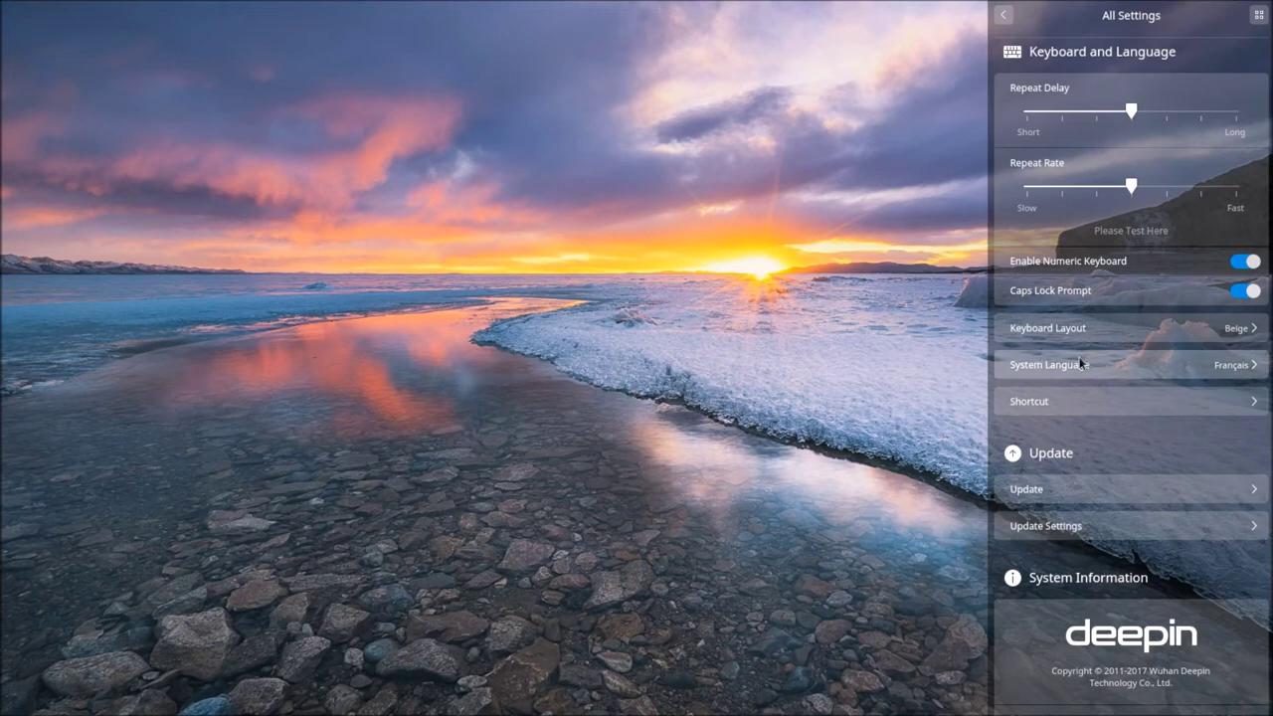
click(1117, 328)
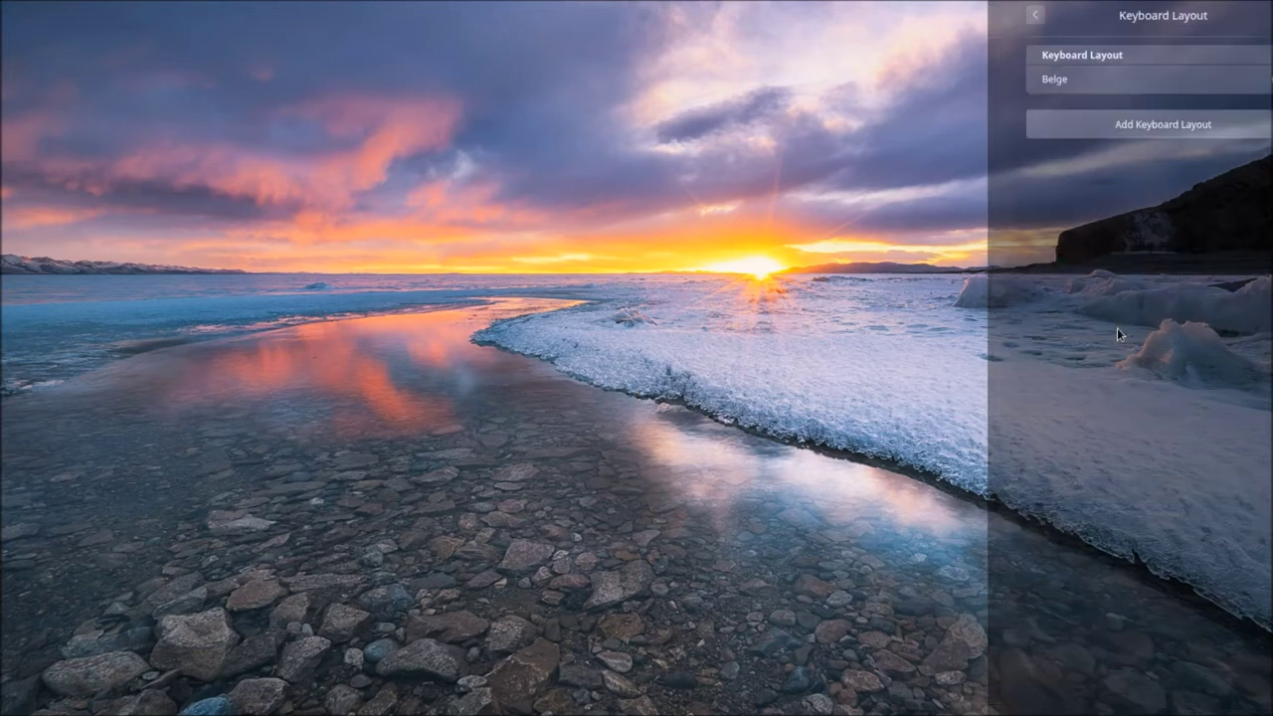
click(1130, 124)
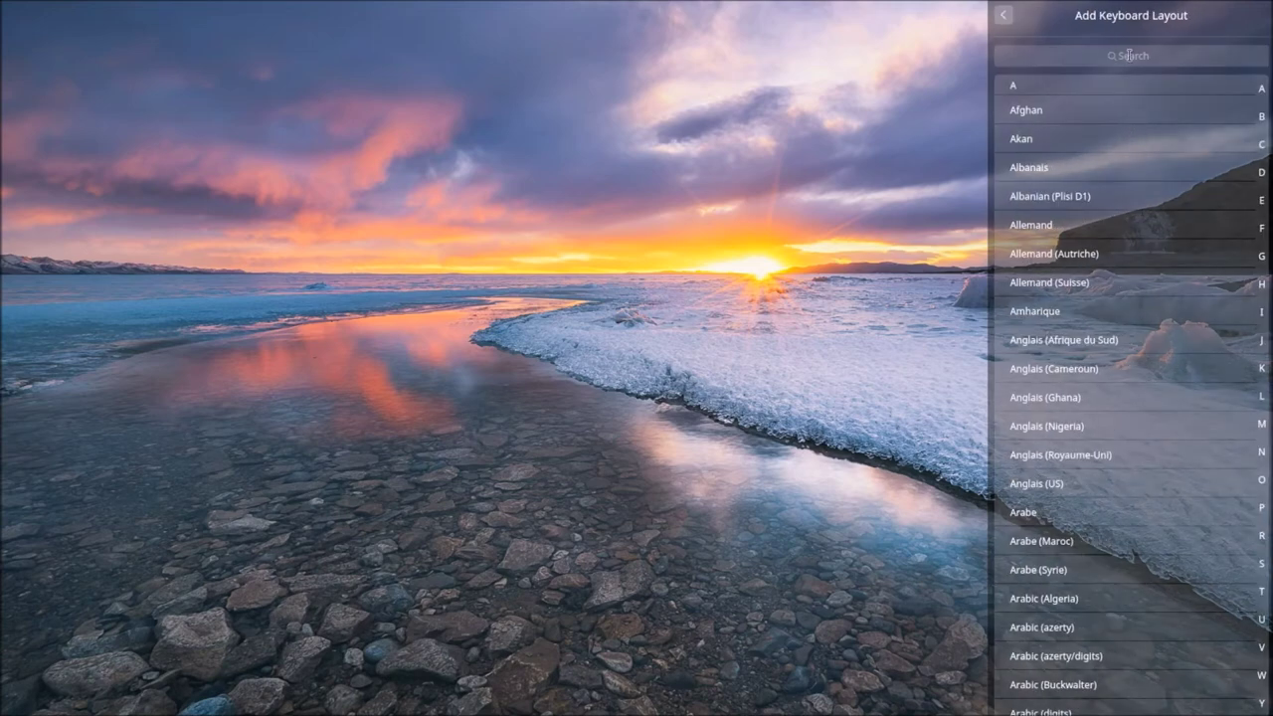